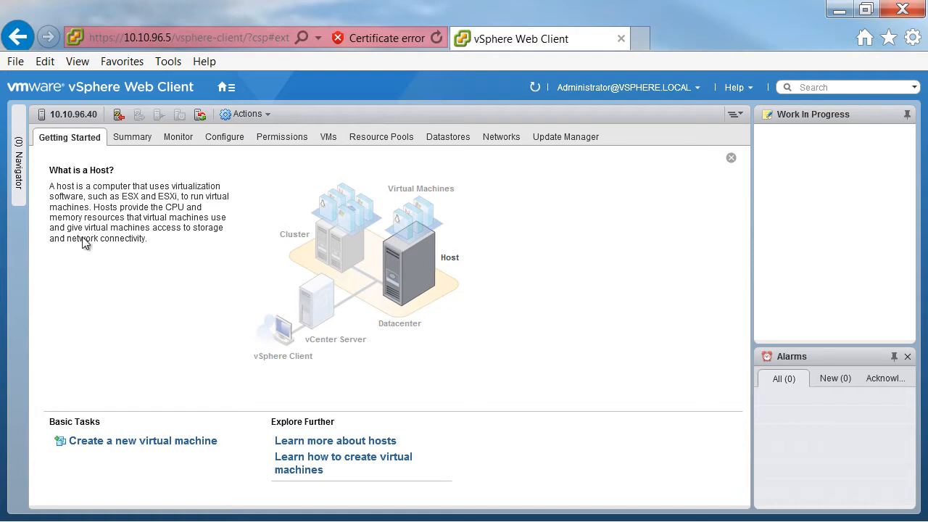
- Review the host's summary and its storage adapters, including the QLogic 57800 10 Gigabit Ethernet Adapter entries
{"action": "left_click", "coordinate": [143, 142]}
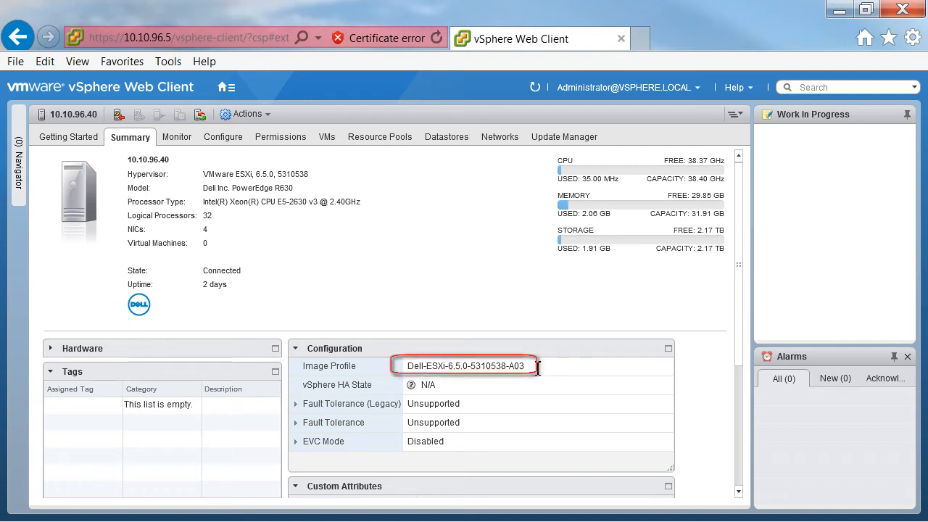
{"action": "left_click", "coordinate": [242, 144]}
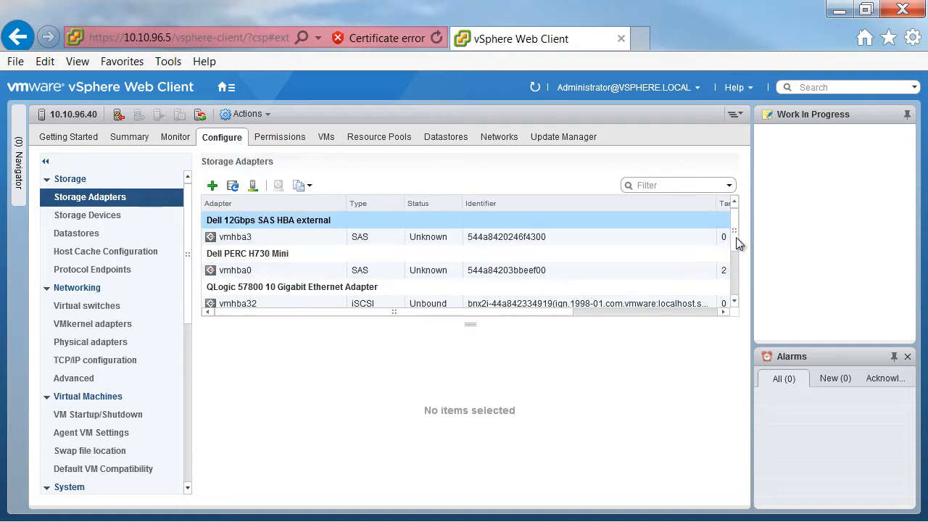
{"action": "left_click_drag", "start_coordinate": [735, 239], "coordinate": [737, 247]}
{"action": "scroll", "coordinate": [738, 250], "scroll_direction": "down", "scroll_amount": 1}
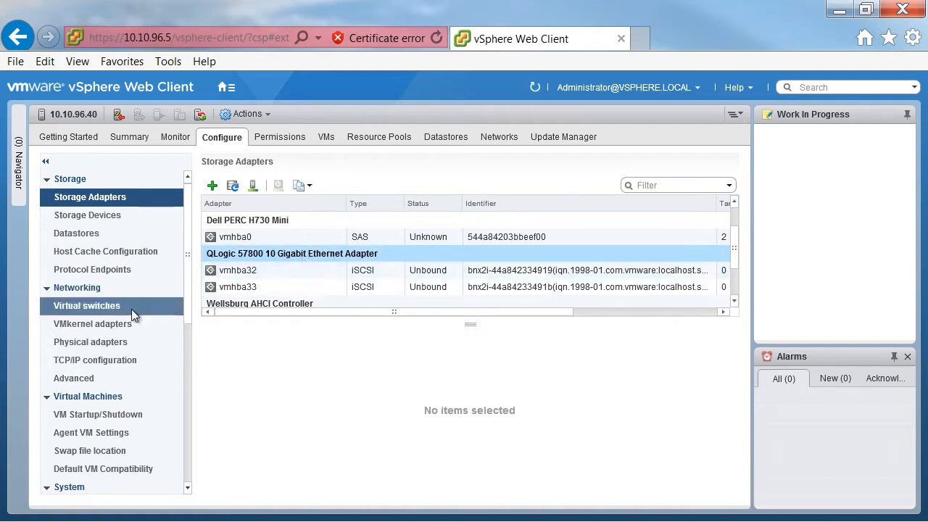
- Examine the host's physical network adapters vmnic0 and vmnic1 under the QLogic 57800 10 Gigabit Ethernet Adapter
{"action": "left_click", "coordinate": [153, 343]}
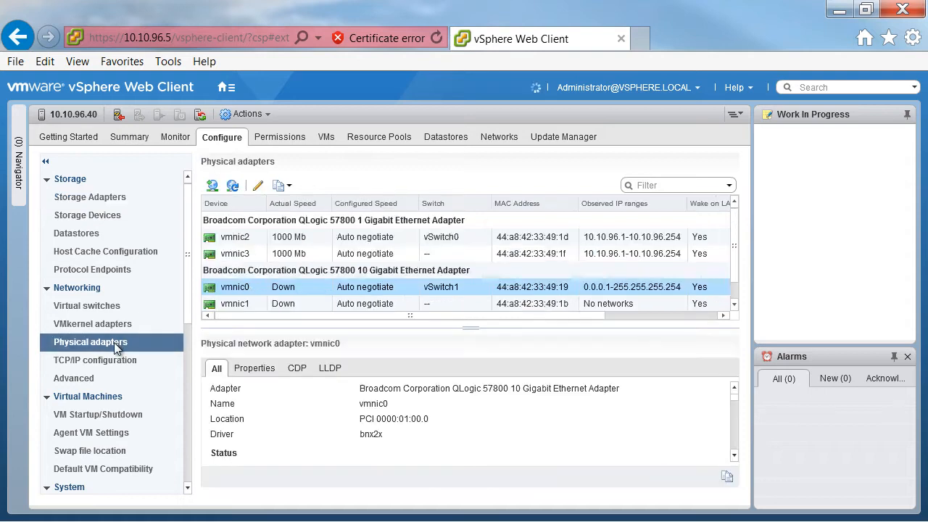
{"action": "left_click", "coordinate": [359, 273]}
{"action": "left_click", "coordinate": [367, 289]}
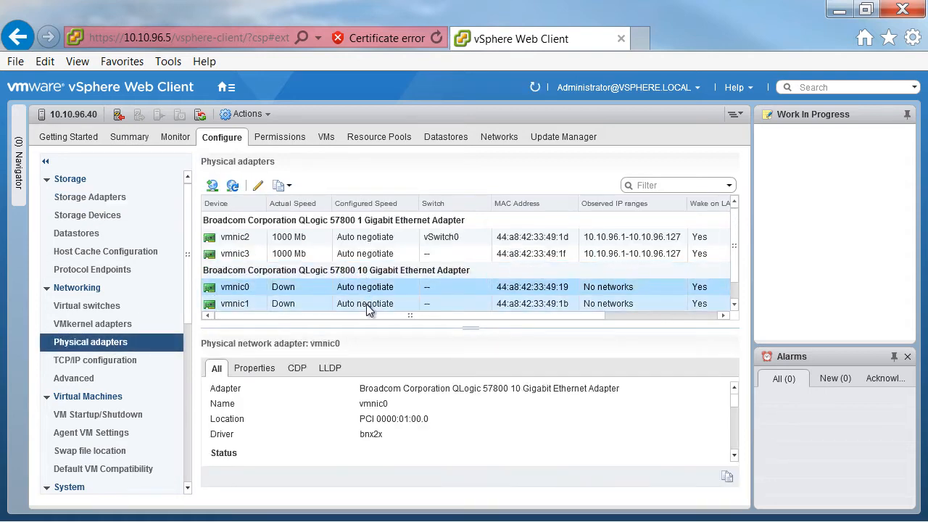
{"action": "left_click", "coordinate": [368, 305]}
{"action": "left_click", "coordinate": [302, 288]}
{"action": "left_click", "coordinate": [425, 272]}
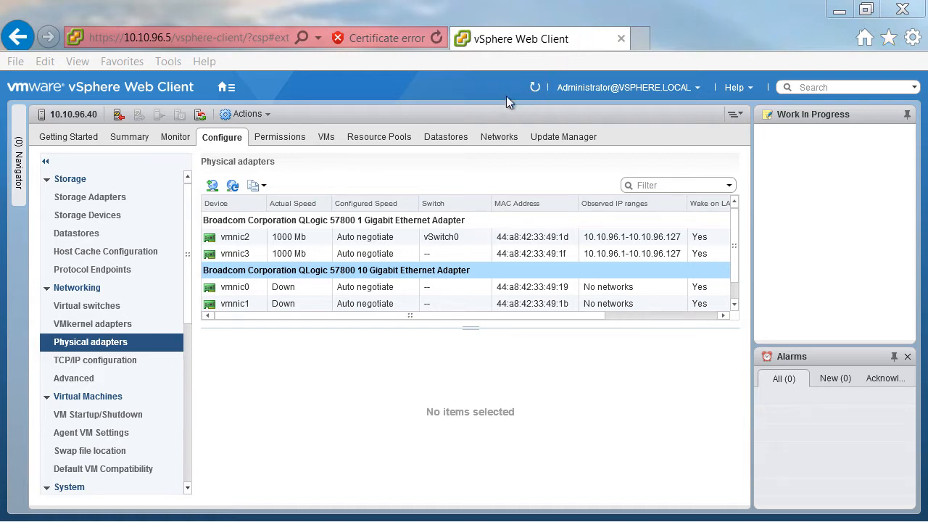
- Refresh the host's network information twice and check the link speeds of physical adapters vmnic0 and vmnic1
{"action": "left_click", "coordinate": [232, 186]}
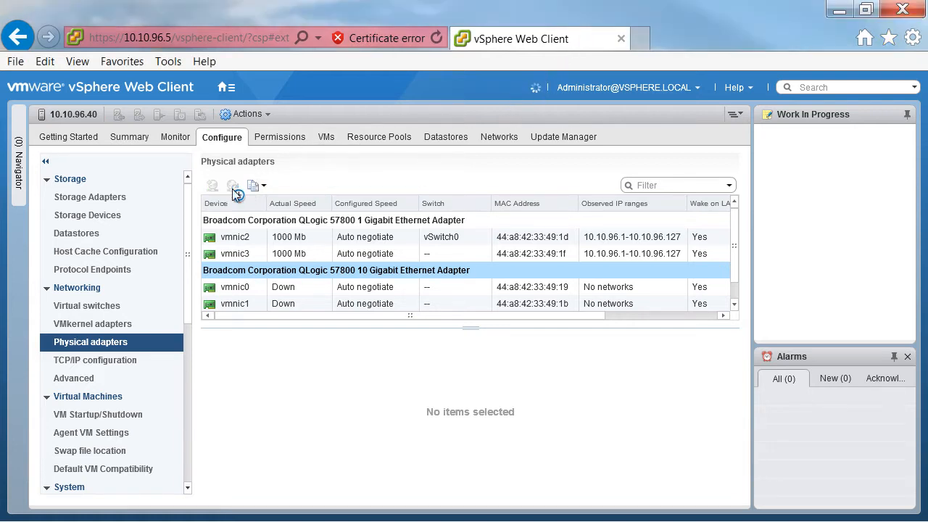
{"action": "left_click", "coordinate": [296, 288]}
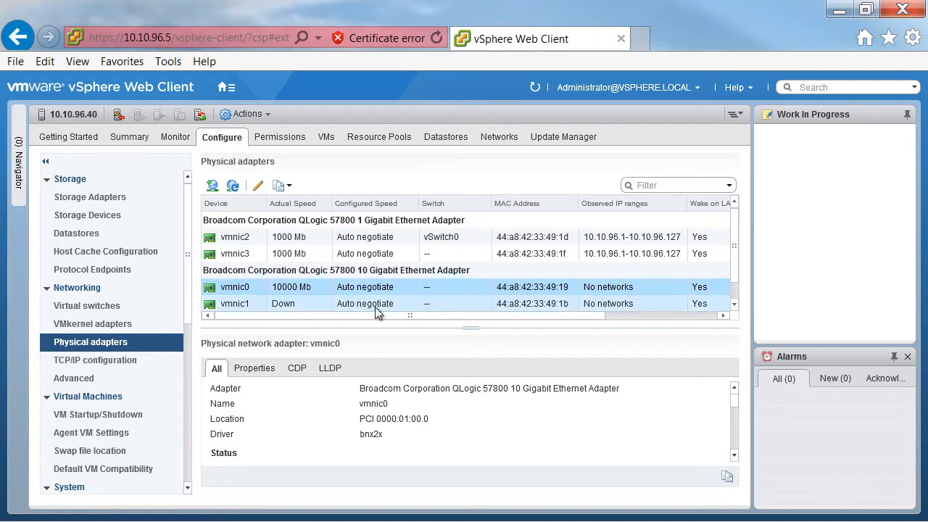
{"action": "left_click", "coordinate": [232, 186]}
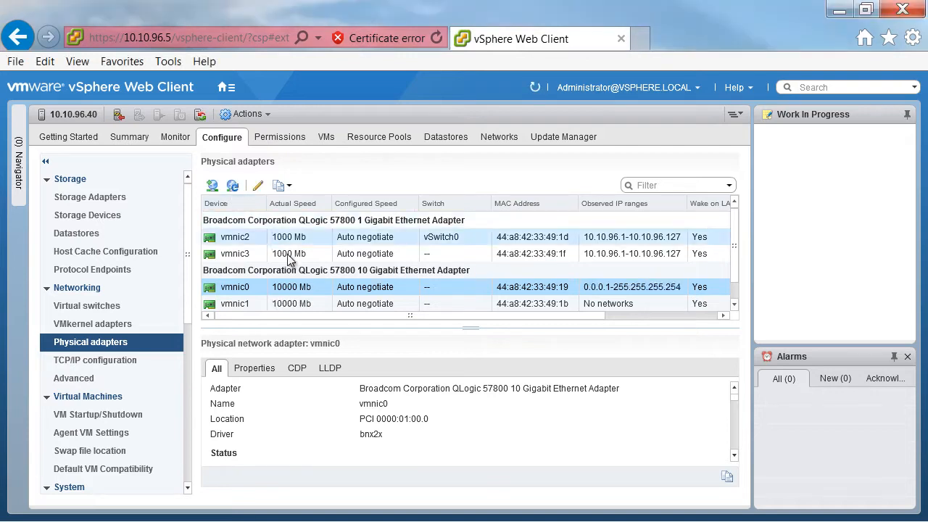
{"action": "left_click", "coordinate": [308, 304]}
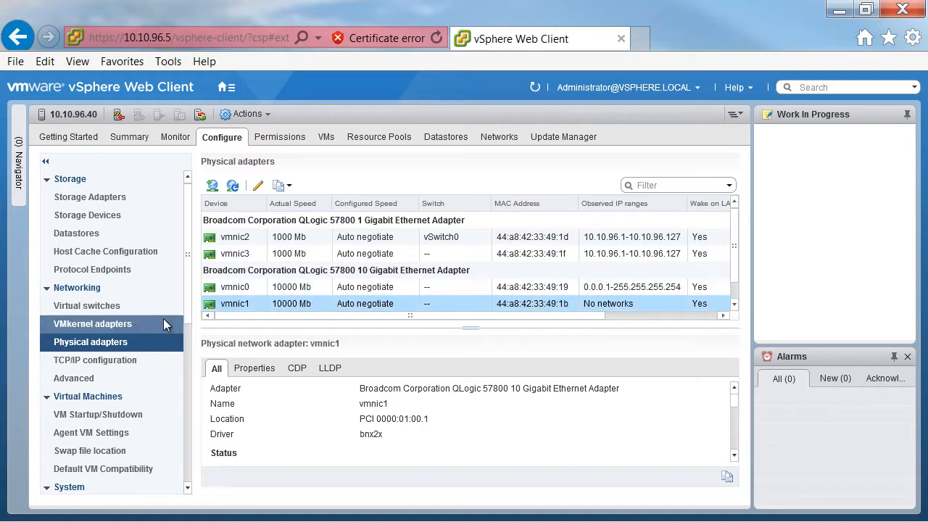
- Start adding a VMkernel Network Adapter to the host with a new standard switch as its target device
{"action": "left_click", "coordinate": [125, 325]}
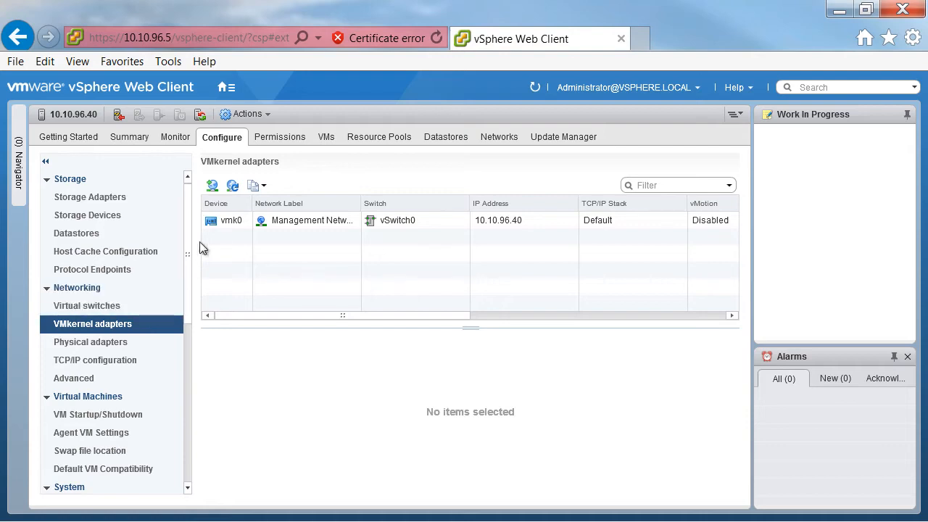
{"action": "left_click", "coordinate": [213, 185]}
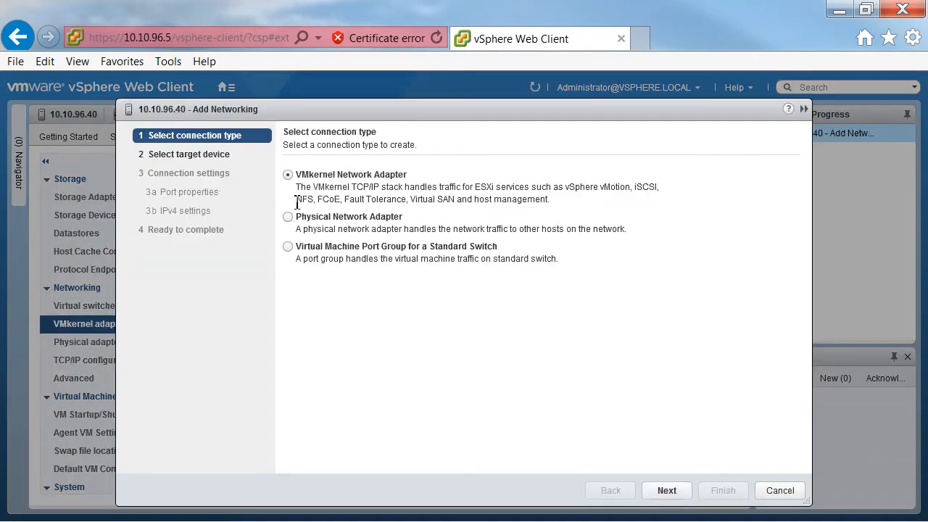
{"action": "left_click", "coordinate": [681, 496]}
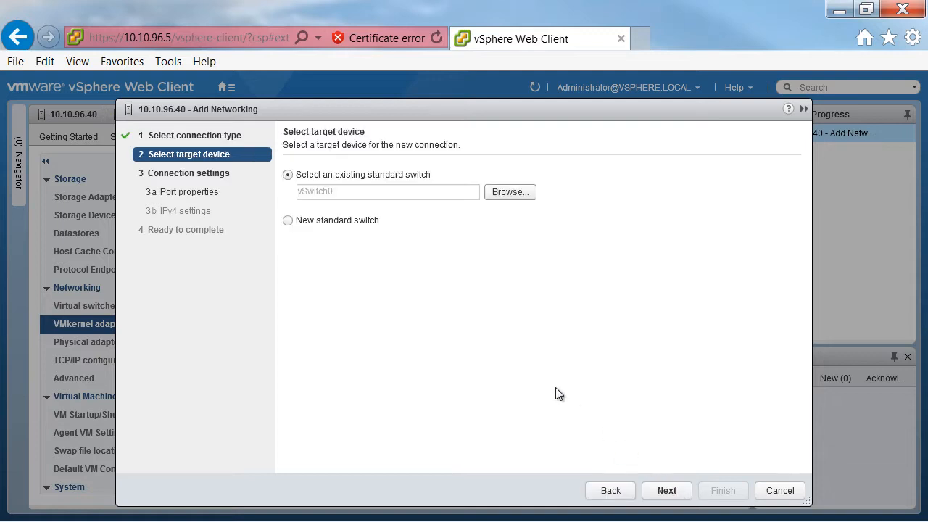
{"action": "left_click", "coordinate": [288, 221]}
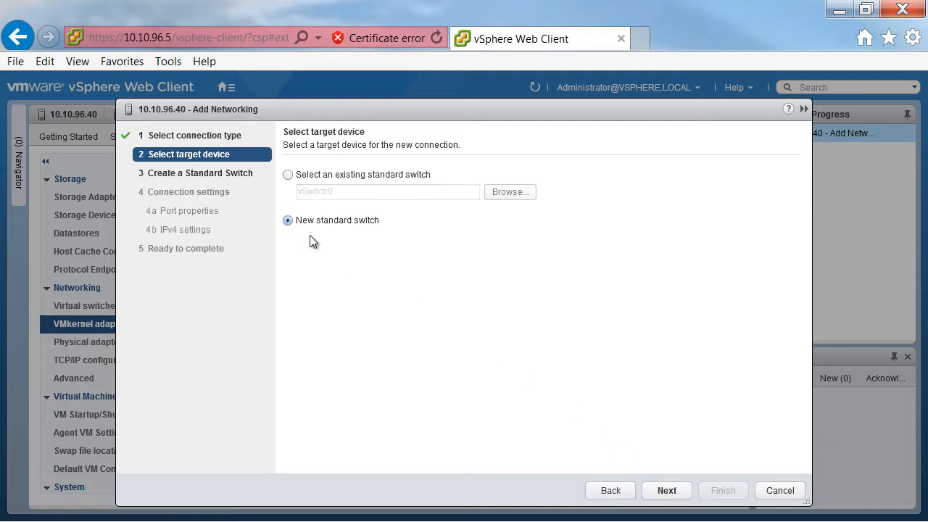
{"action": "left_click", "coordinate": [668, 491]}
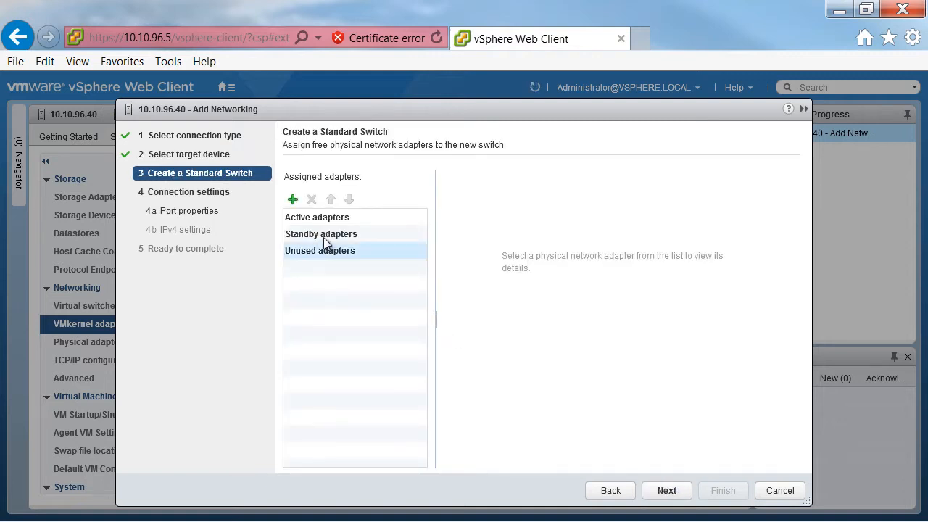
- Assign physical adapter vmnic0 to the new standard switch as an active adapter
{"action": "left_click", "coordinate": [292, 200]}
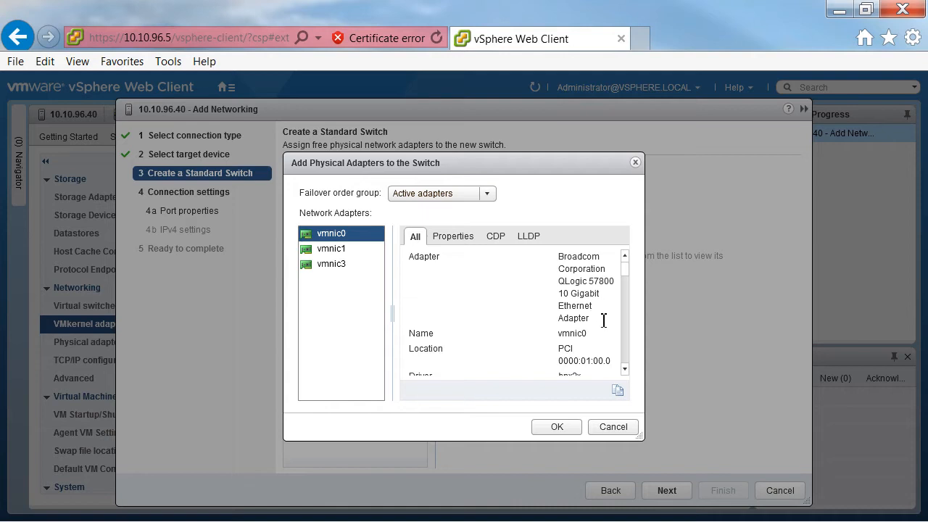
{"action": "left_click", "coordinate": [557, 429]}
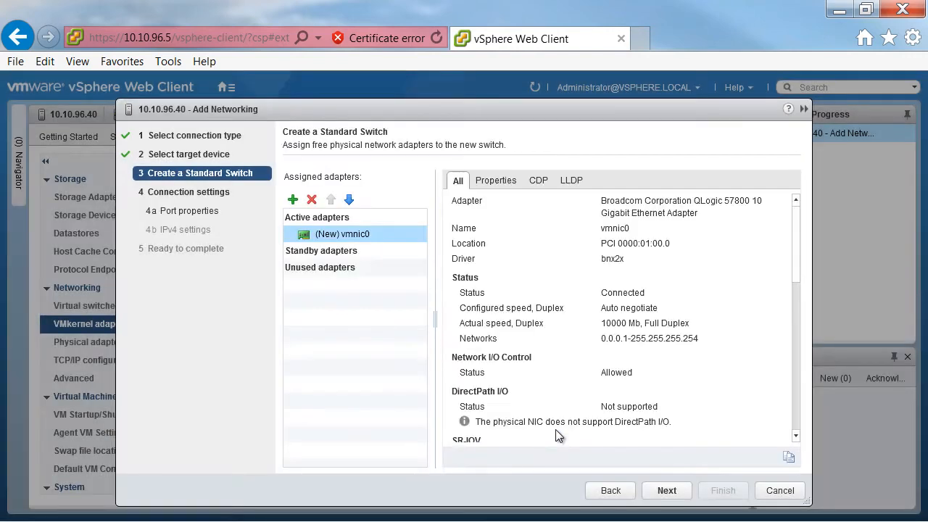
{"action": "left_click", "coordinate": [666, 490]}
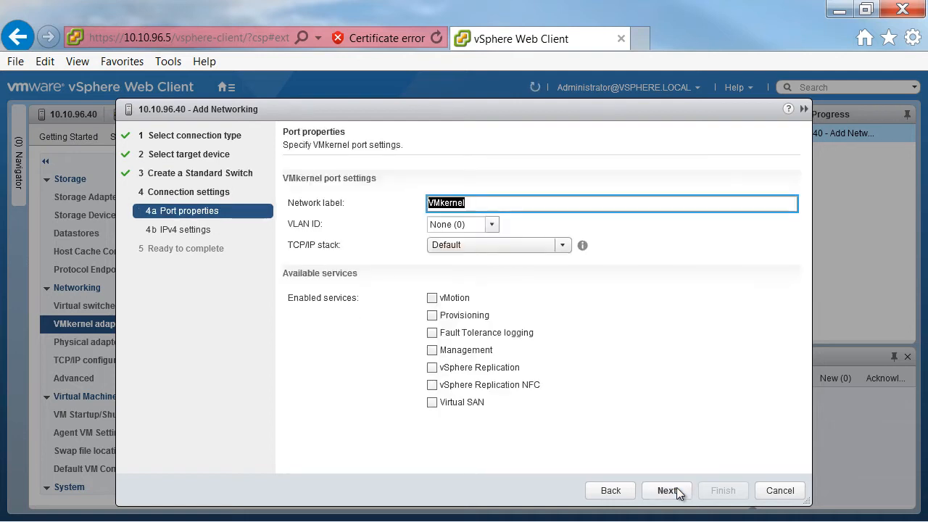
- Set the VMkernel port's network label to iSCSI Fault Domain 1, keeping the default port settings
{"action": "type", "text": "iS"}
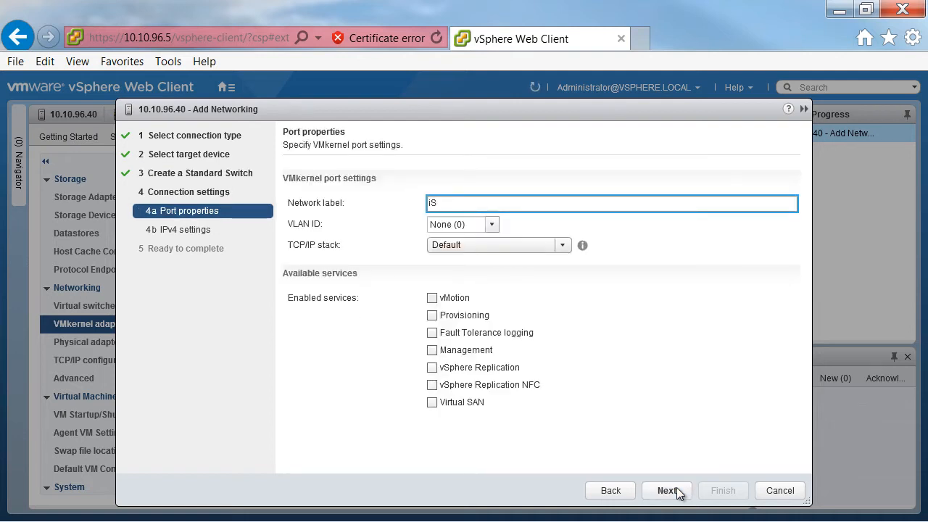
{"action": "type", "text": "CSI Fault Domain 1"}
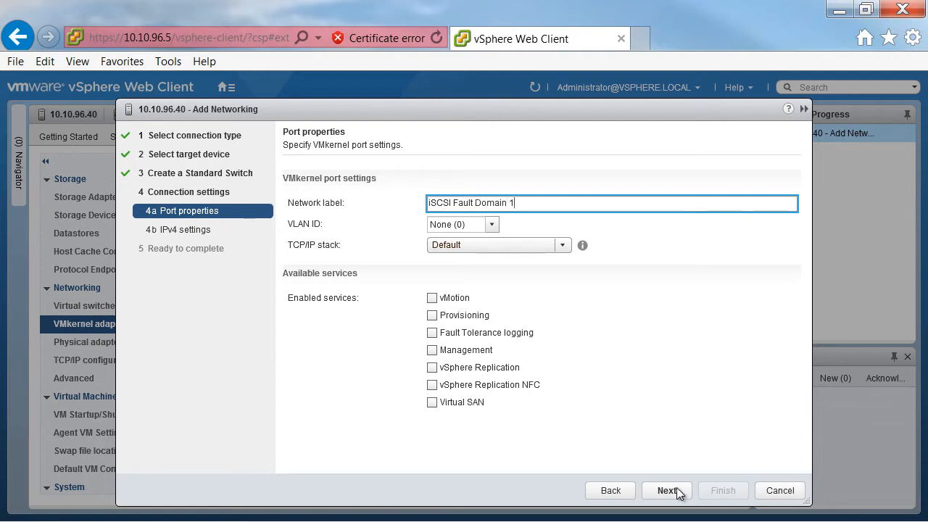
{"action": "left_click", "coordinate": [667, 491]}
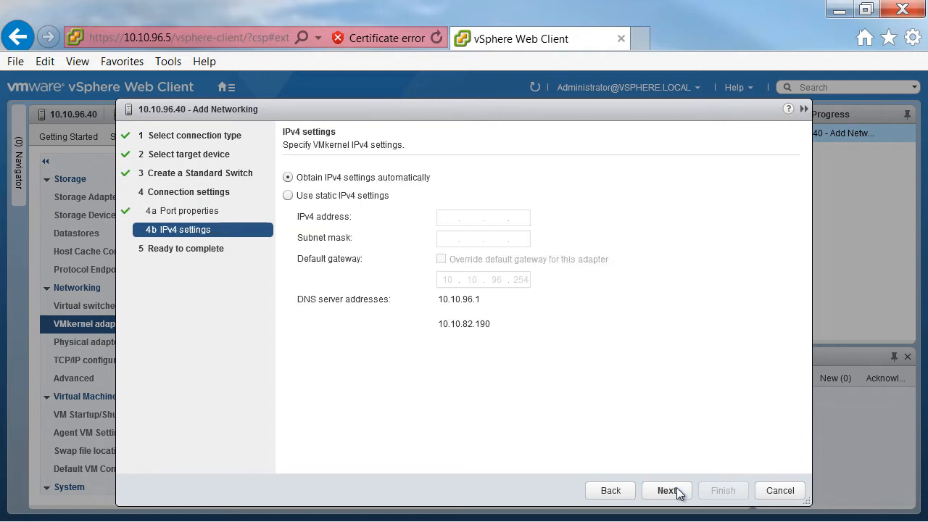
- Give the VMkernel port static IPv4 address 172.30.96.40 with subnet mask 255.255.0.0 and finish adding the adapter
{"action": "left_click", "coordinate": [288, 196]}
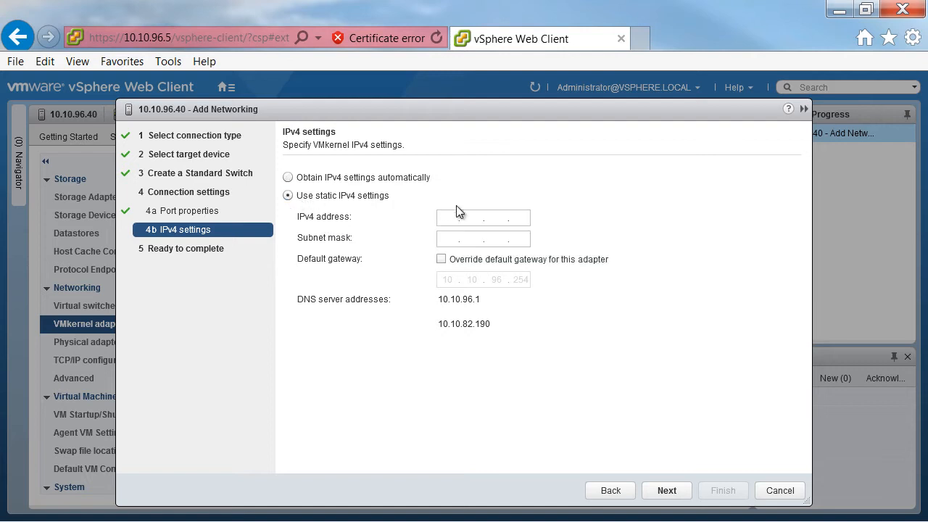
{"action": "left_click", "coordinate": [458, 222]}
{"action": "type", "text": "172 . 30 . 96 . 40"}
{"action": "key", "text": "Tab"}
{"action": "type", "text": "2"}
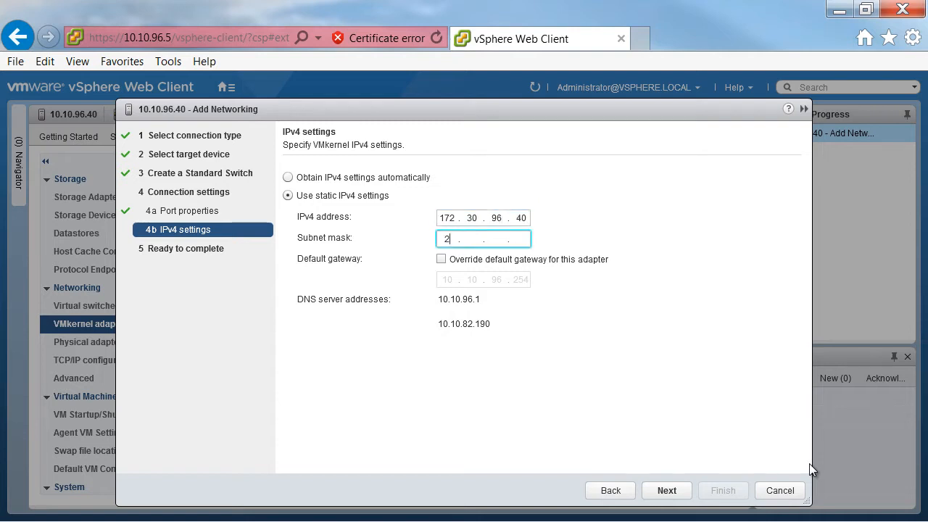
{"action": "type", "text": "55 . 255"}
{"action": "left_click", "coordinate": [667, 491]}
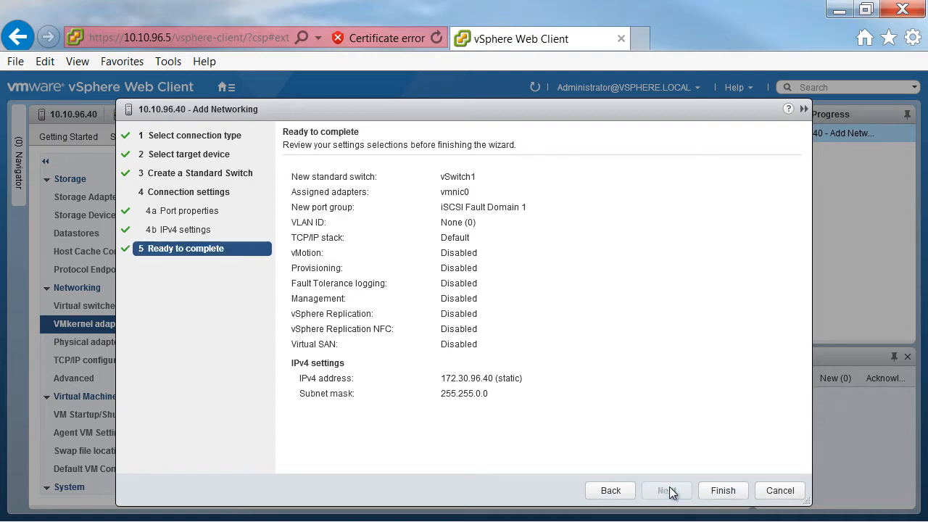
{"action": "left_click", "coordinate": [741, 491]}
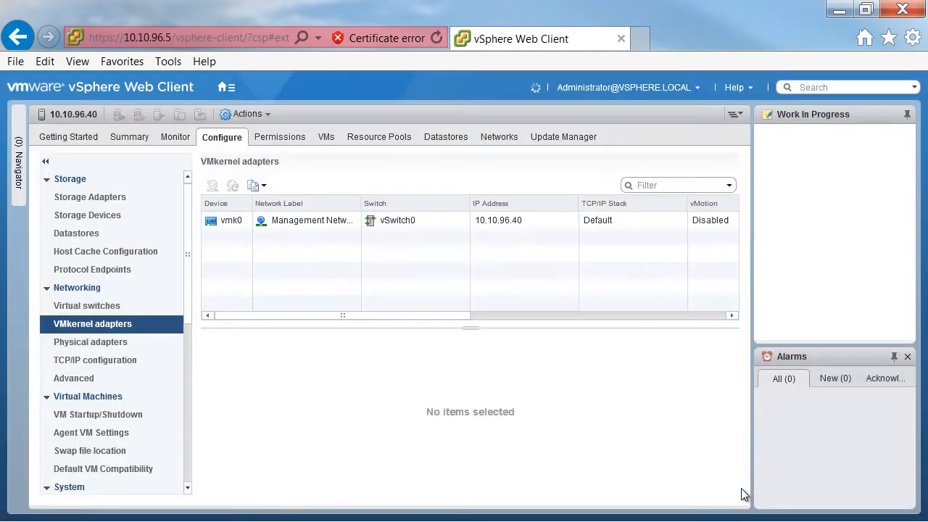
- Start adding a second VMkernel Network Adapter, again targeting a new standard switch
{"action": "left_click", "coordinate": [212, 186]}
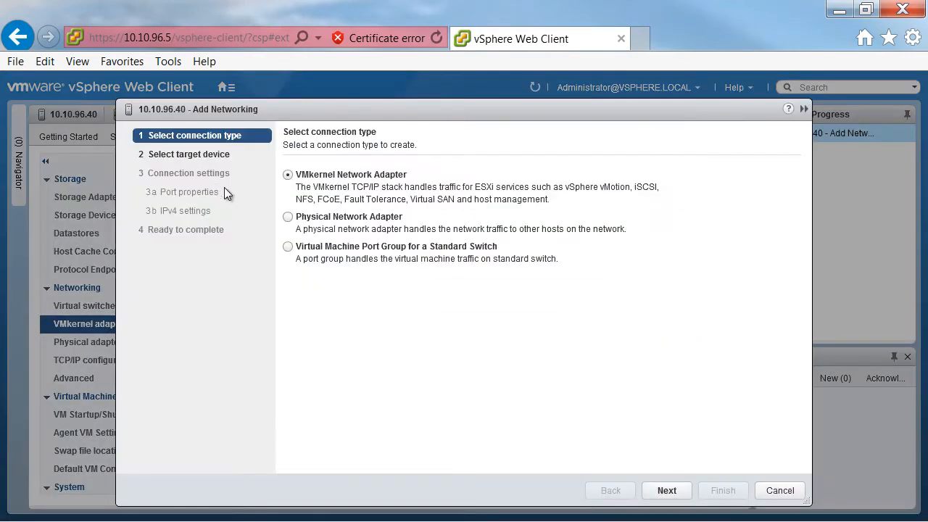
{"action": "left_click", "coordinate": [677, 490]}
{"action": "left_click", "coordinate": [290, 220]}
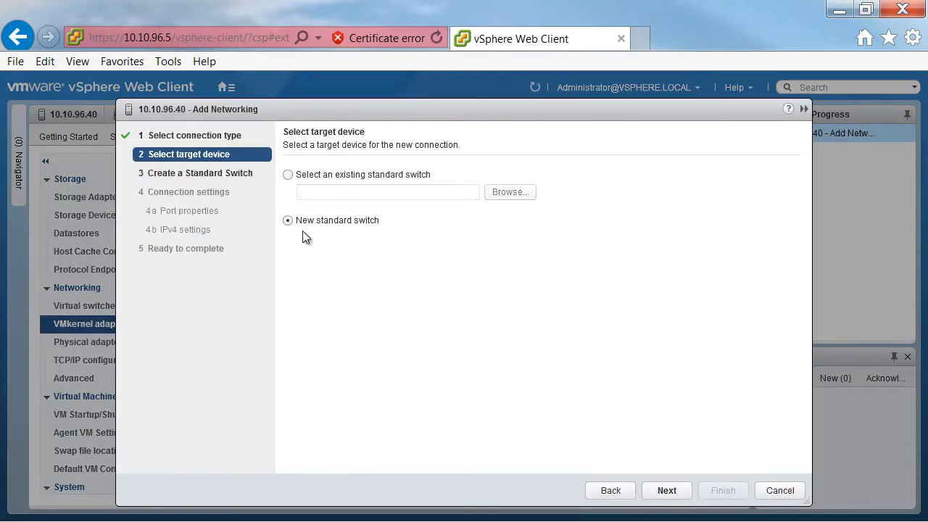
{"action": "left_click", "coordinate": [667, 490]}
- Assign physical adapter vmnic1 to the second new standard switch as an active adapter
{"action": "left_click", "coordinate": [295, 201]}
{"action": "left_click", "coordinate": [326, 235]}
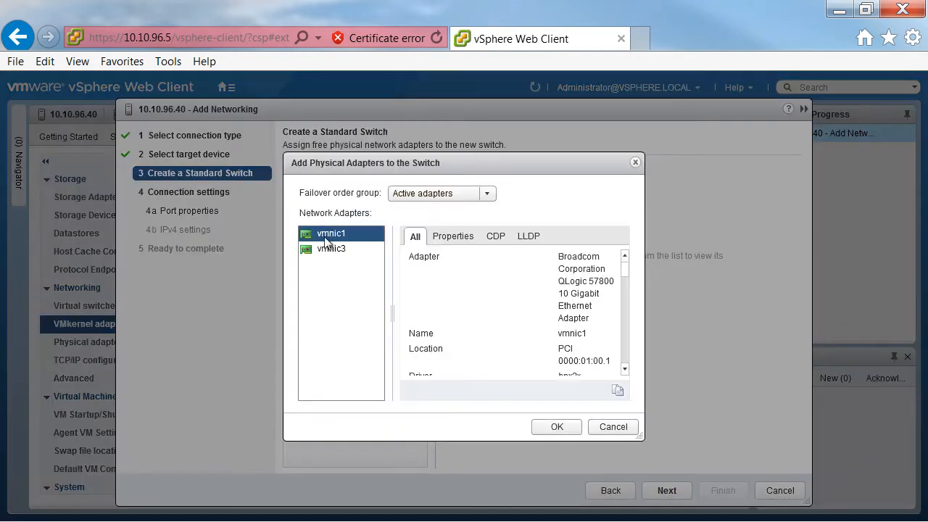
{"action": "left_click", "coordinate": [567, 428]}
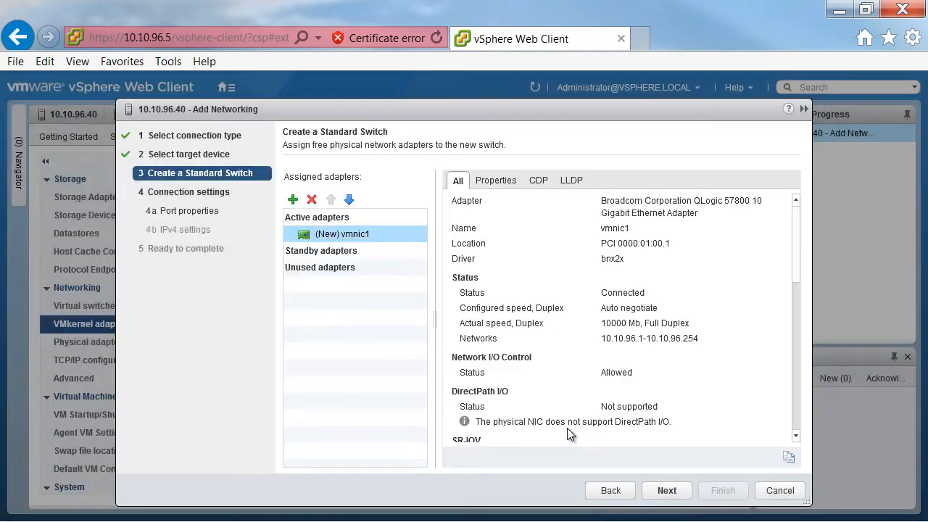
- Set the second VMkernel port's network label to iSCSI Fault Domain 2, keeping the default port settings
{"action": "left_click", "coordinate": [673, 496]}
{"action": "type", "text": "iSCSI Fault Domain 2"}
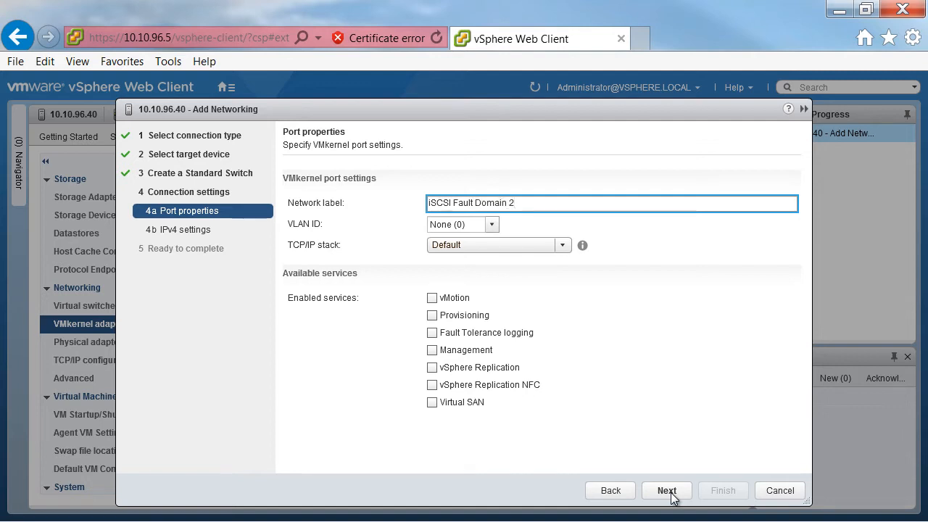
{"action": "left_click", "coordinate": [671, 495]}
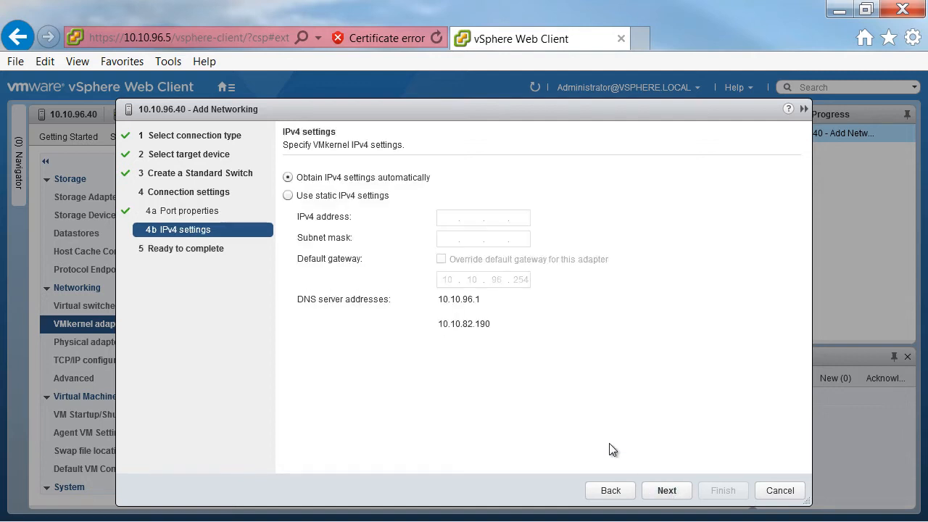
- Give the second VMkernel port static IPv4 address 172.31.96.40 with subnet mask 255.255.0.0 and finish adding the adapter
{"action": "left_click", "coordinate": [287, 195]}
{"action": "left_click", "coordinate": [449, 221]}
{"action": "type", "text": "172 . 31 . 96 . 40"}
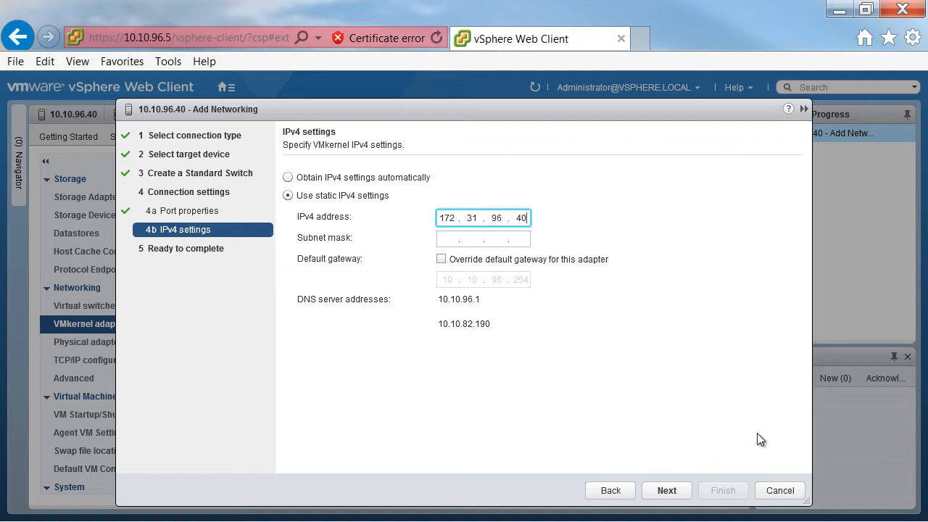
{"action": "key", "text": "Tab"}
{"action": "type", "text": "255.255.0.0"}
{"action": "left_click", "coordinate": [681, 493]}
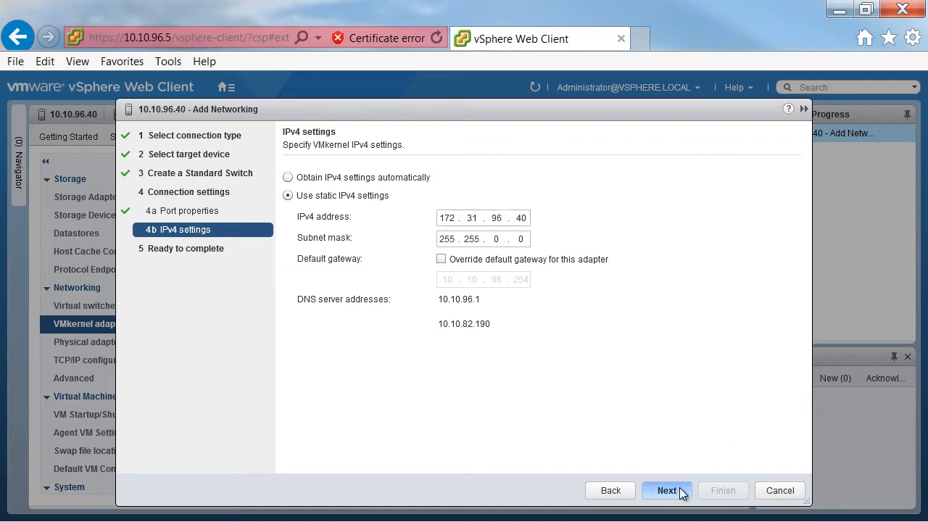
{"action": "left_click", "coordinate": [739, 493]}
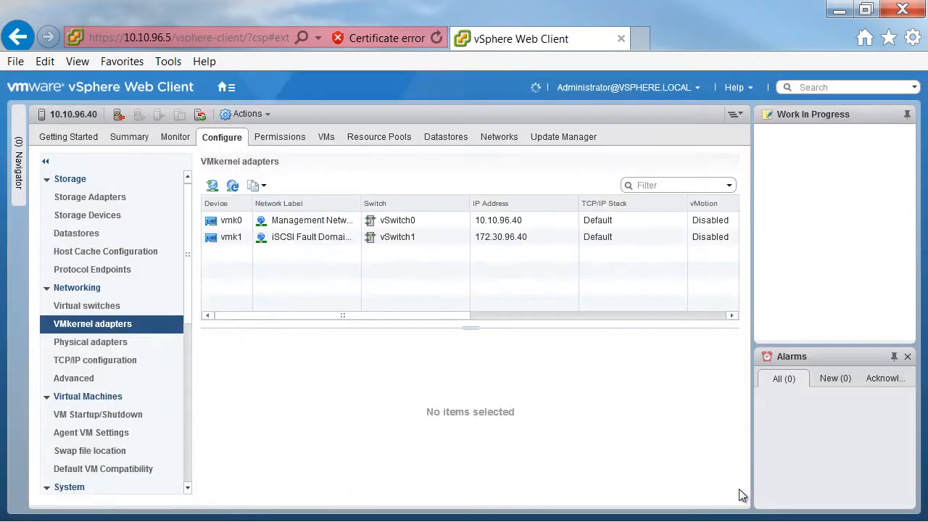
- Bind iSCSI storage adapter vmhba32 to the iSCSI Fault Domain 1 VMkernel adapter vmk1 through network port binding
{"action": "left_click", "coordinate": [129, 196]}
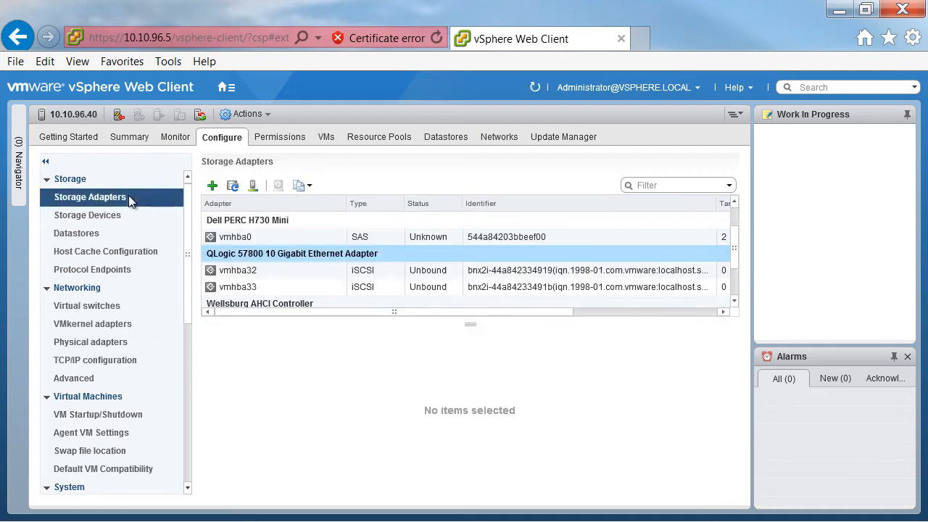
{"action": "left_click", "coordinate": [281, 272]}
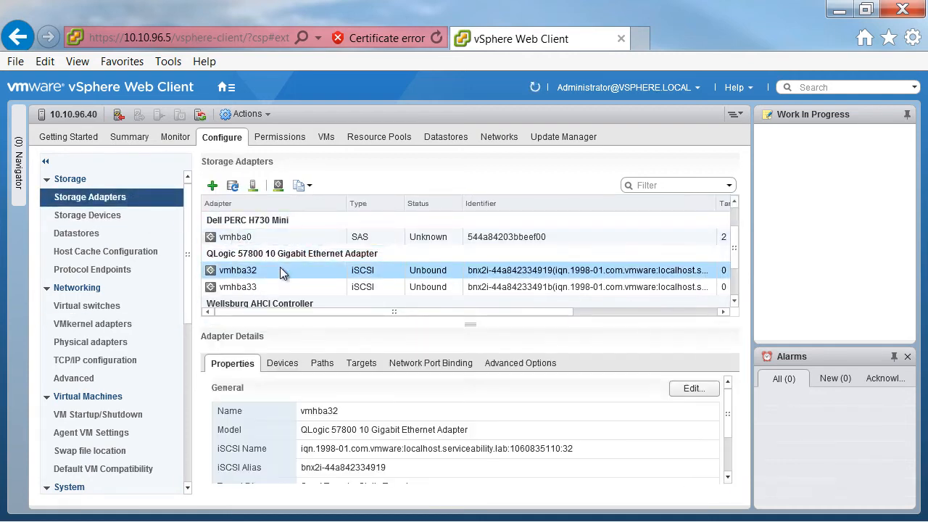
{"action": "left_click", "coordinate": [407, 361]}
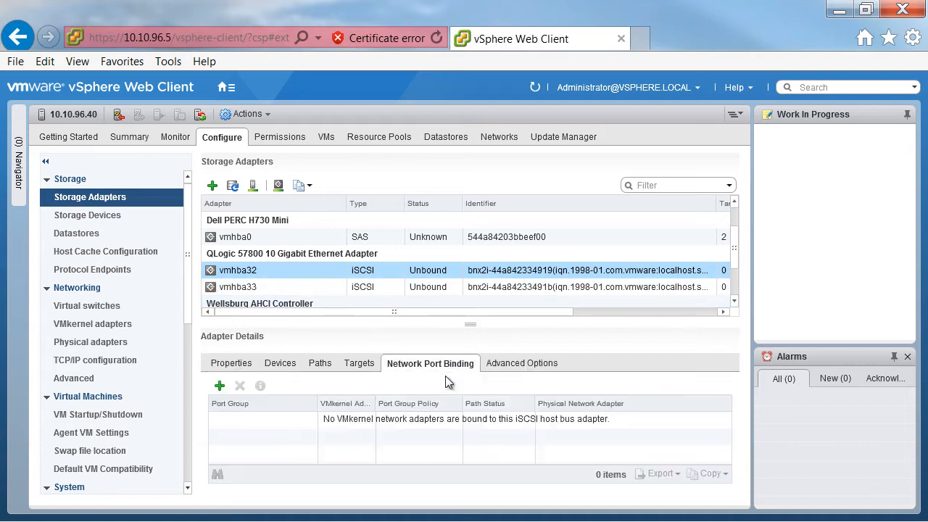
{"action": "left_click", "coordinate": [218, 386]}
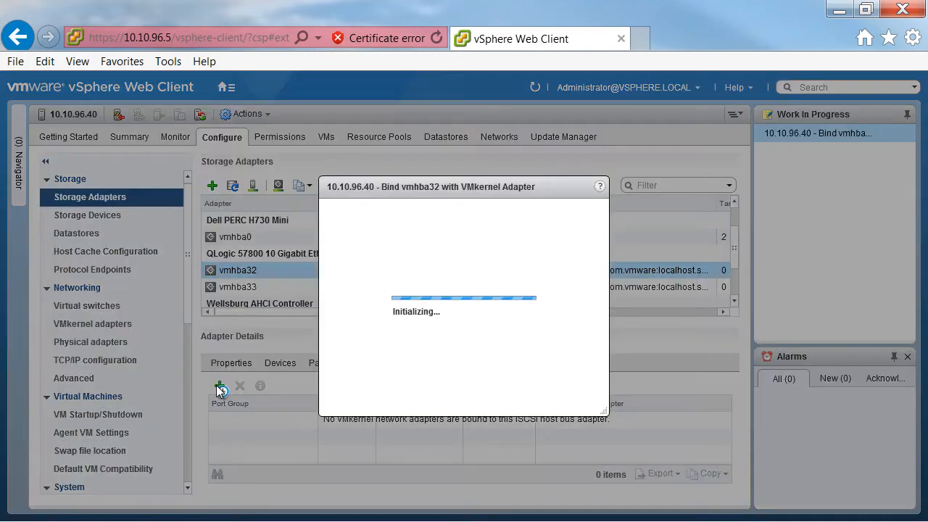
{"action": "left_click", "coordinate": [183, 243]}
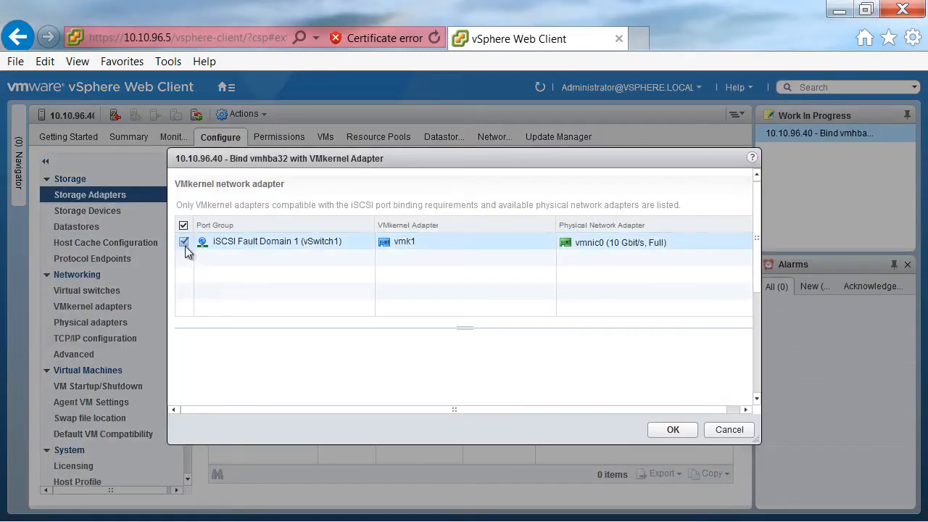
{"action": "left_click", "coordinate": [673, 430]}
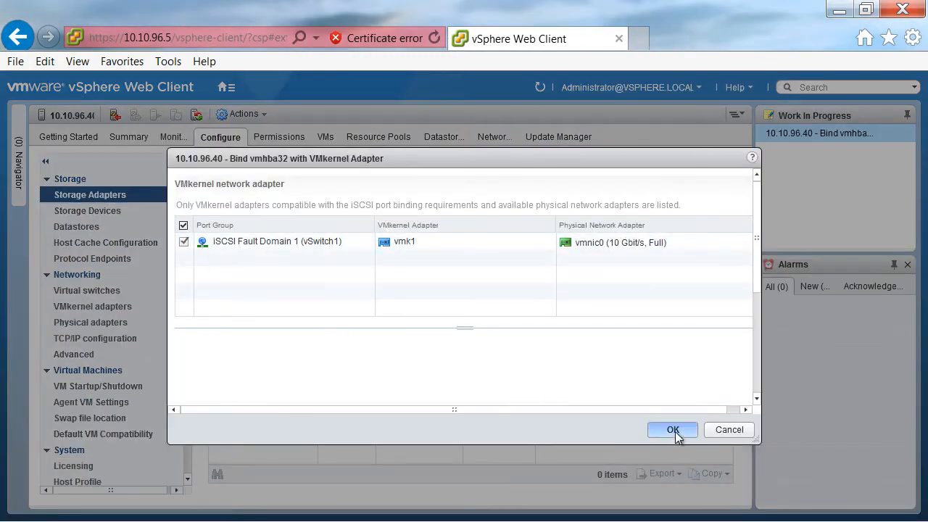
- Bind iSCSI storage adapter vmhba33 to the iSCSI Fault Domain 2 VMkernel adapter vmk2, and rescan the storage adapter
{"action": "left_click_drag", "start_coordinate": [735, 220], "coordinate": [735, 239]}
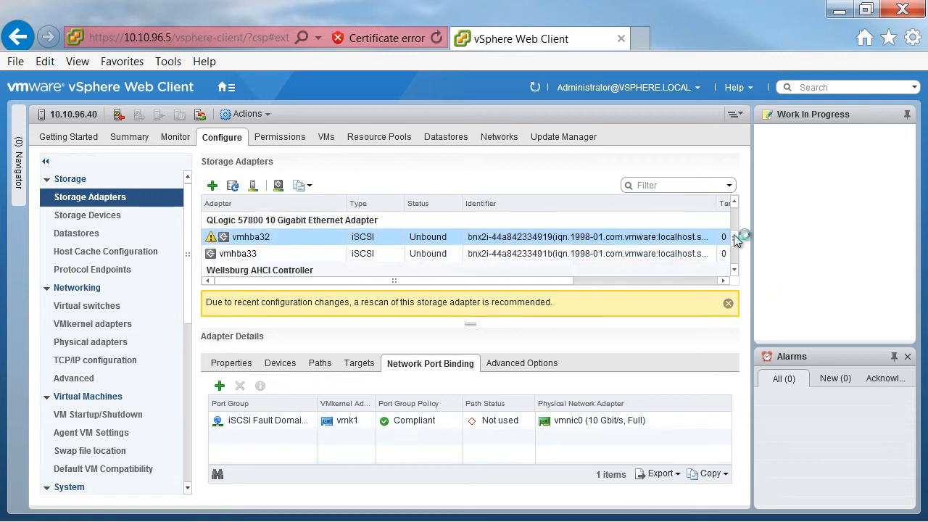
{"action": "left_click", "coordinate": [265, 256]}
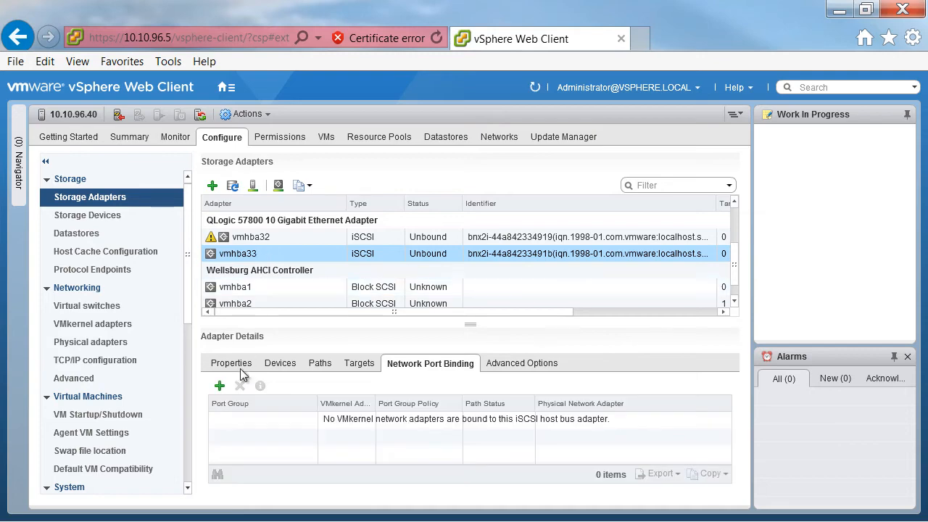
{"action": "left_click", "coordinate": [217, 386]}
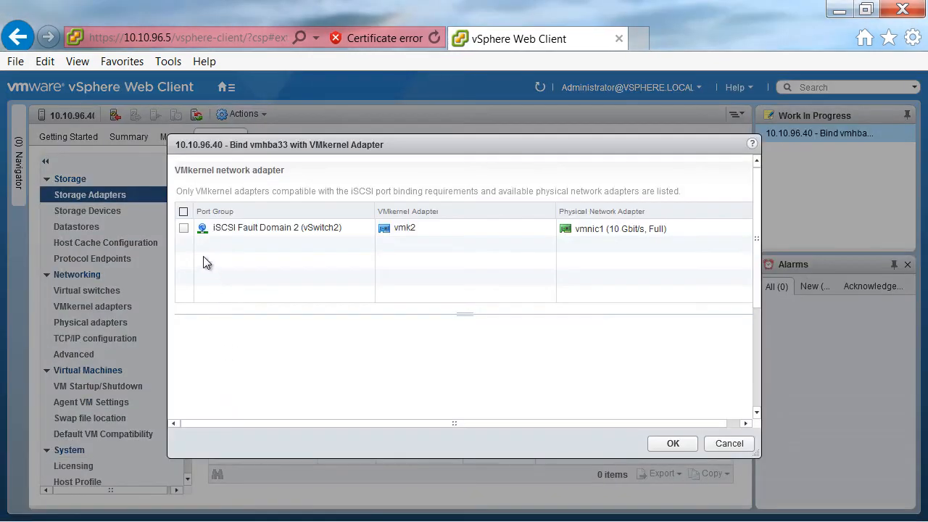
{"action": "left_click", "coordinate": [184, 228]}
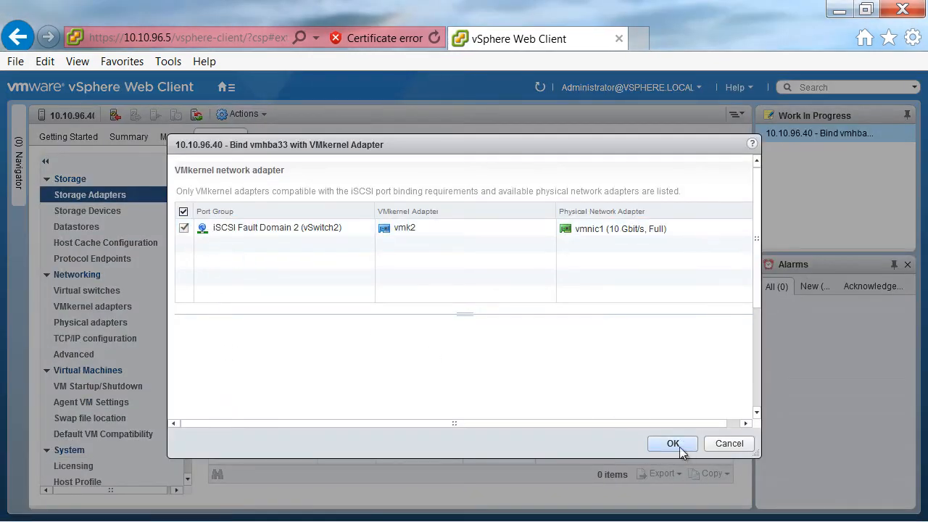
{"action": "left_click", "coordinate": [672, 444]}
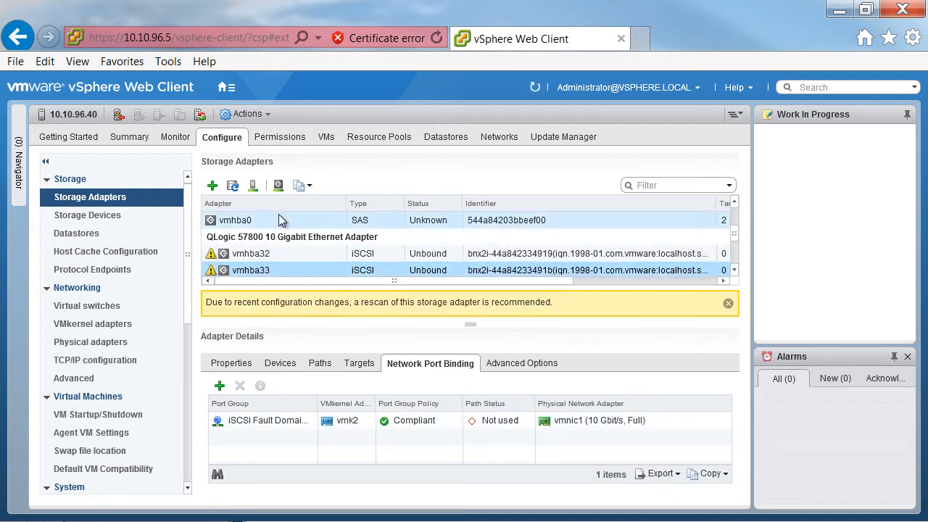
{"action": "left_click", "coordinate": [277, 187]}
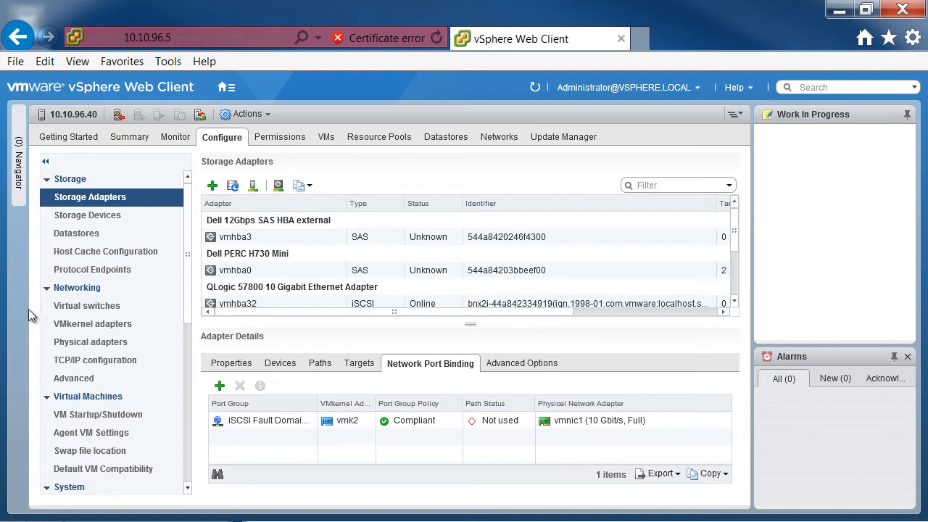
- Switch to Dell Storage Manager Client, choose to configure VMware vSphere for Storage Center access, and log in to 10.10.96.101 with the saved credentials
{"action": "left_click", "coordinate": [839, 10]}
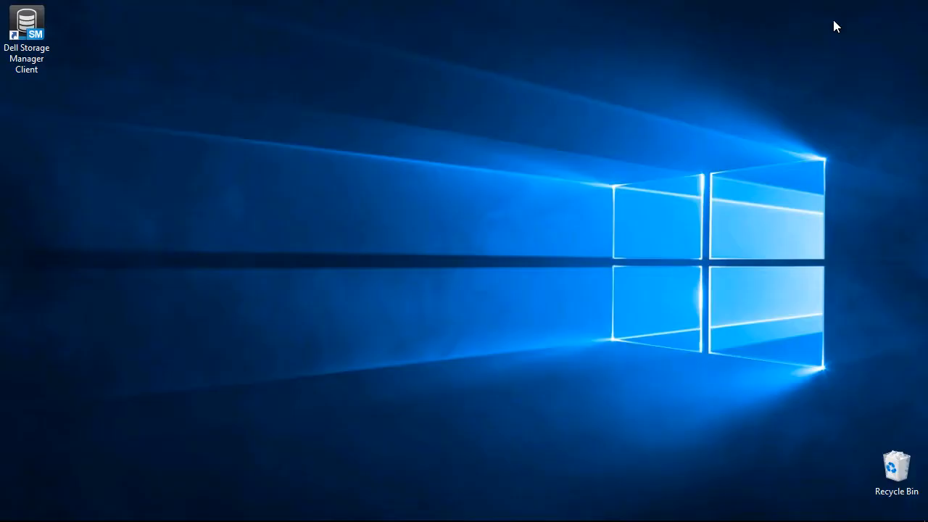
{"action": "double_click", "coordinate": [29, 29]}
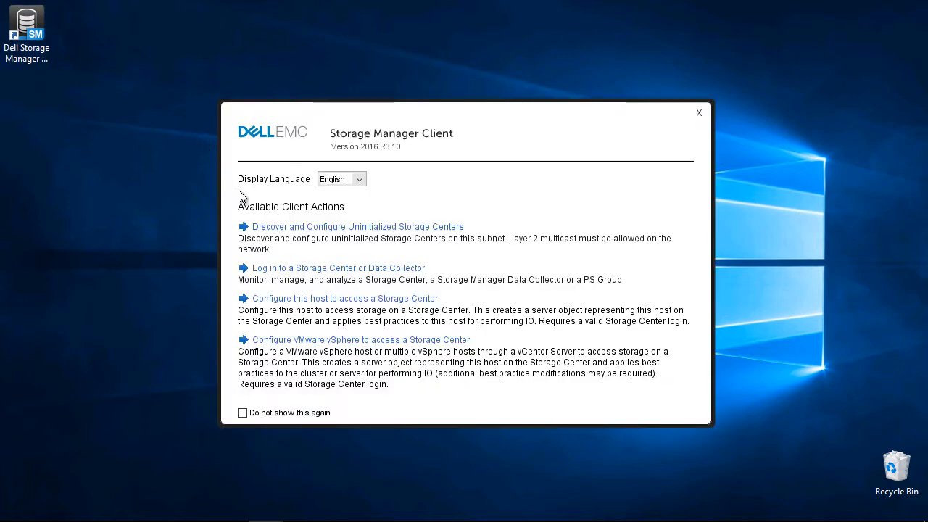
{"action": "left_click", "coordinate": [333, 340]}
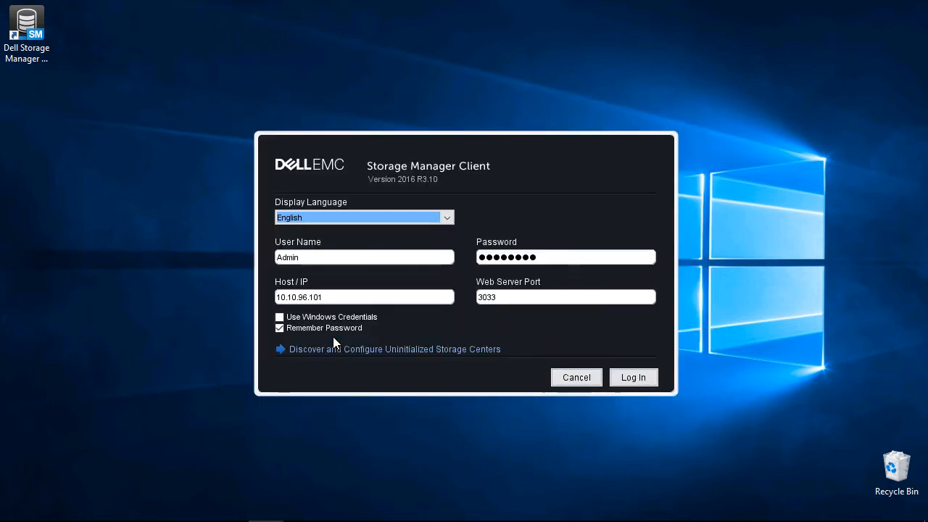
{"action": "left_click", "coordinate": [641, 379]}
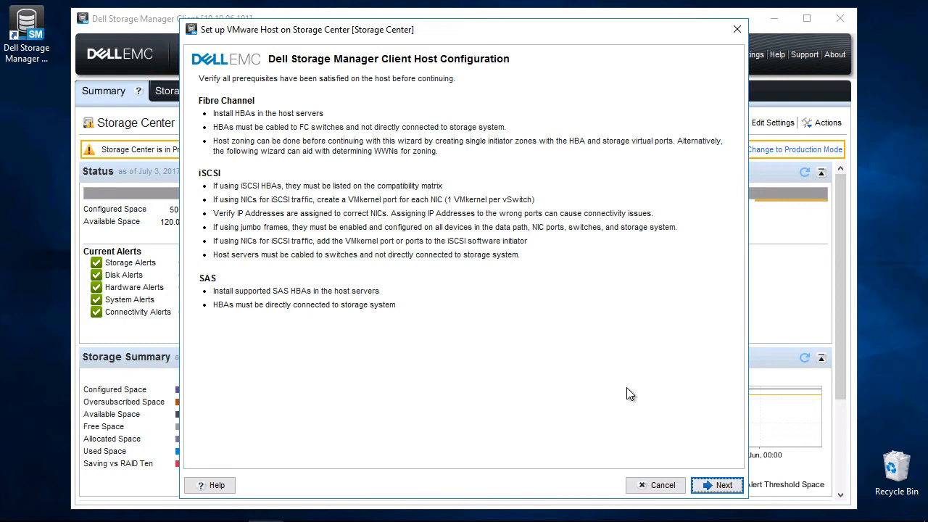
- Continue past the host prerequisites and connect to the vSphere host 10.10.96.40 as root with the account password
{"action": "left_click", "coordinate": [724, 486]}
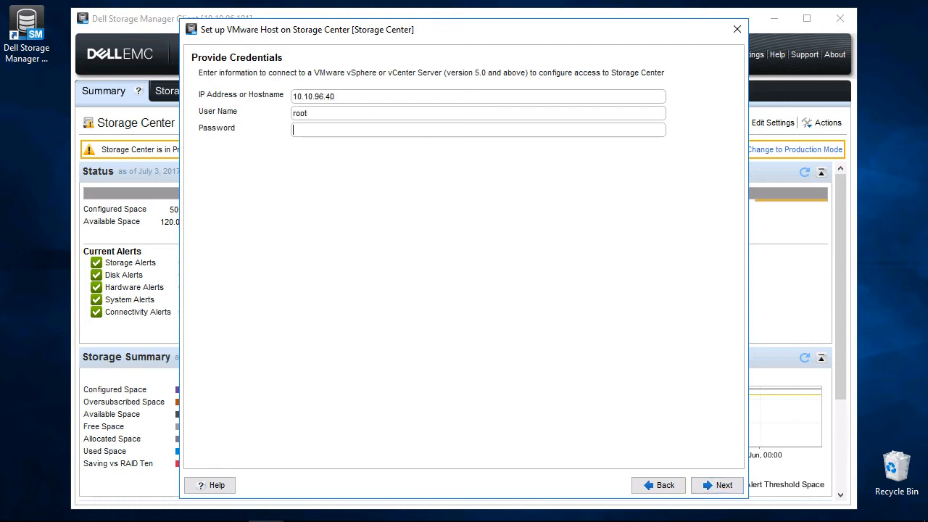
{"action": "left_click", "coordinate": [721, 485]}
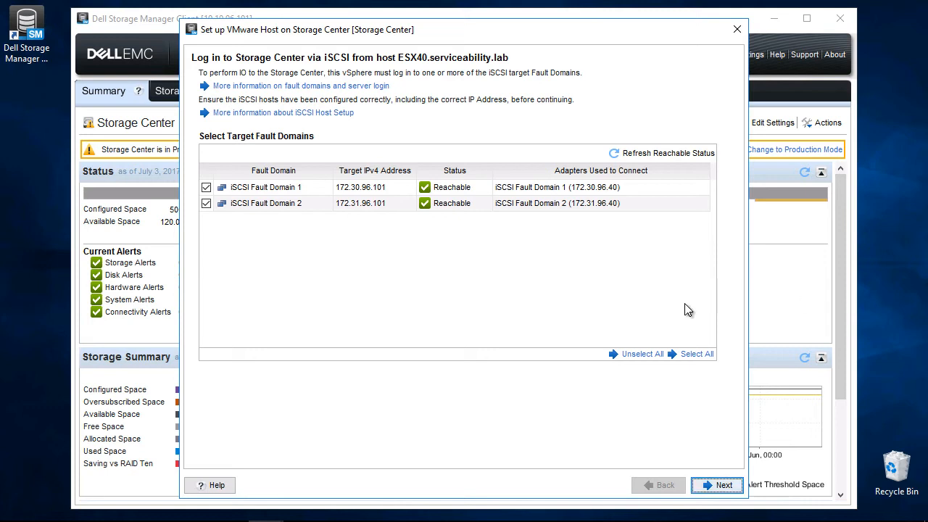
- Log the host in to iSCSI Fault Domains 1 and 2, review both host initiators, and create the server on the Storage Center
{"action": "left_click", "coordinate": [623, 187]}
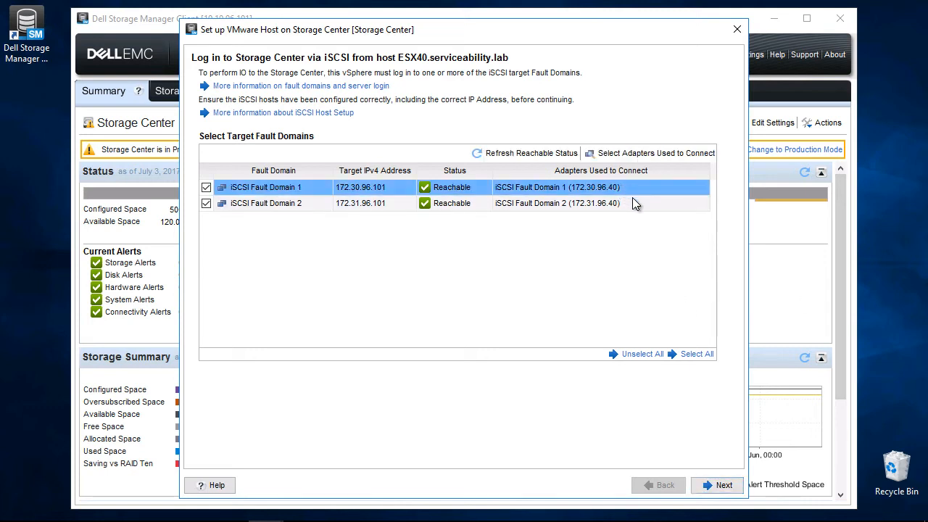
{"action": "left_click", "coordinate": [636, 203]}
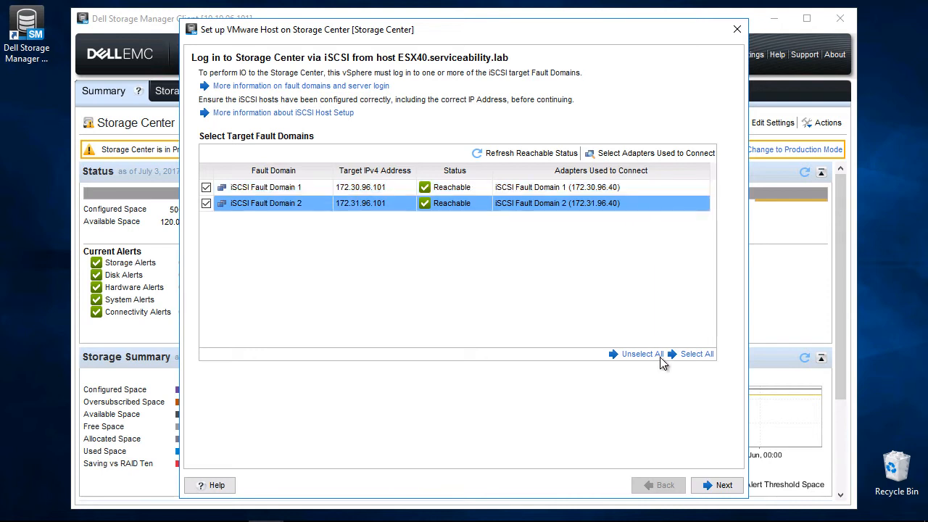
{"action": "left_click", "coordinate": [723, 484]}
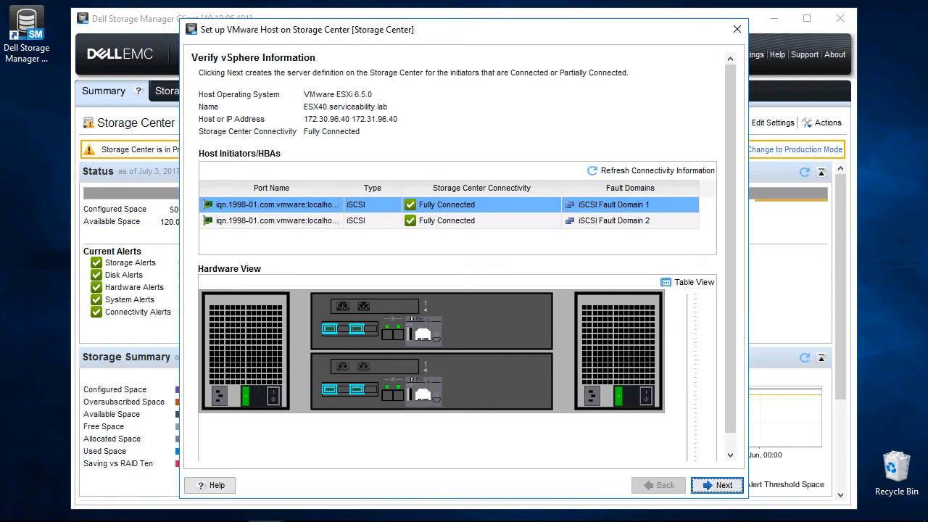
{"action": "left_click", "coordinate": [500, 222]}
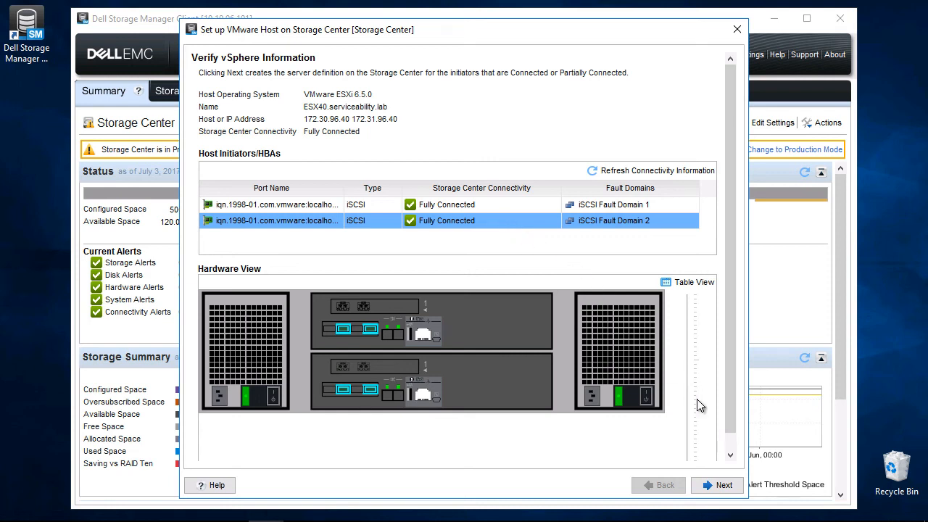
{"action": "left_click", "coordinate": [725, 486]}
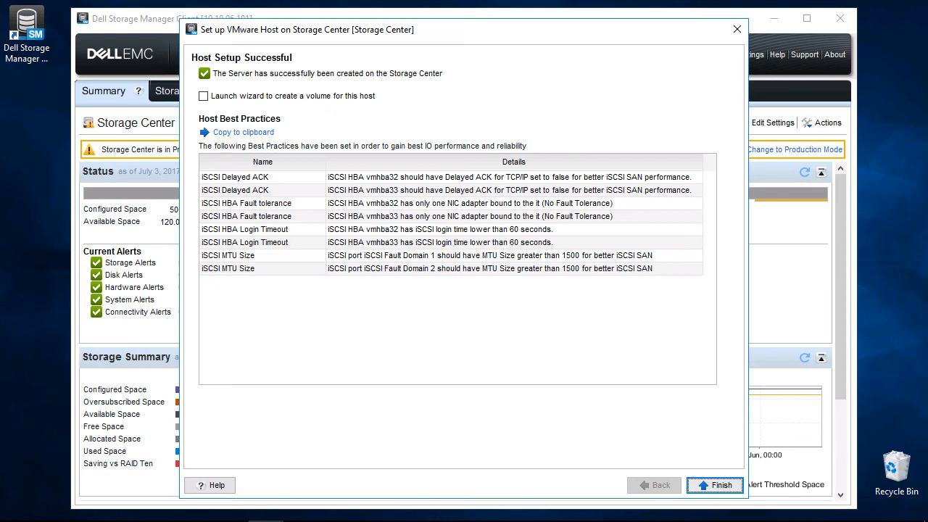
- Copy the host best practices list, paste it into a new Notepad document, and minimize Notepad
{"action": "left_click", "coordinate": [255, 133]}
{"action": "key", "text": "super+r"}
{"action": "type", "text": "notp"}
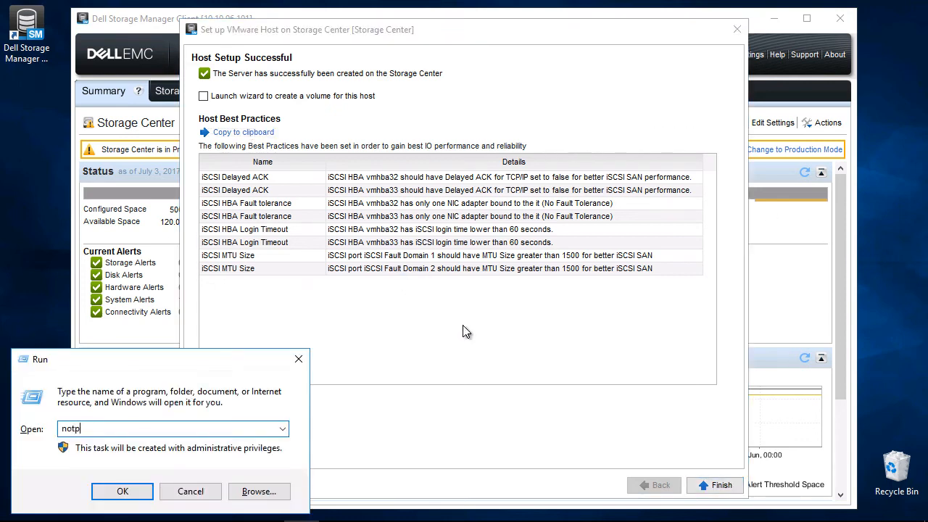
{"action": "type", "text": "pad"}
{"action": "key", "text": "Return"}
{"action": "key", "text": "ctrl+v"}
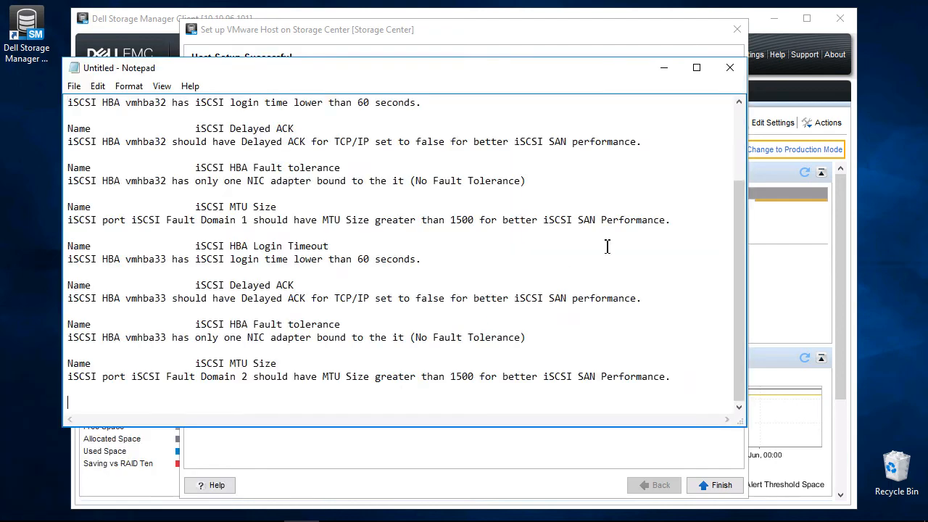
{"action": "left_click", "coordinate": [665, 70]}
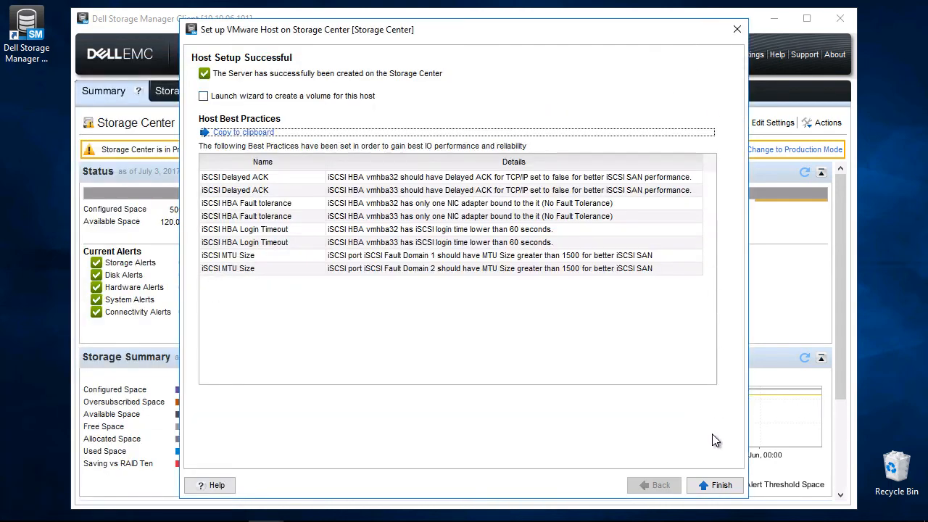
- Finish the host setup with the volume creation wizard enabled, and name the new volume ESX-40 - Volume 1
{"action": "left_click", "coordinate": [204, 97]}
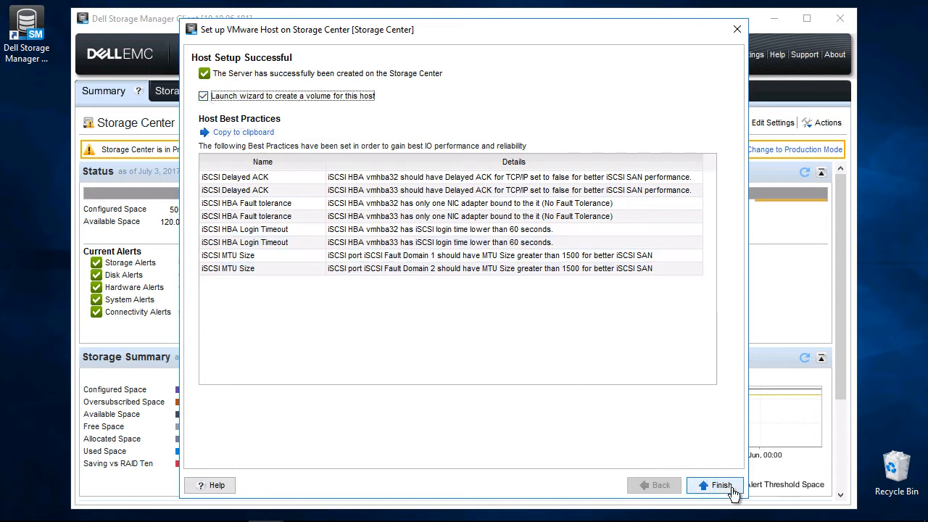
{"action": "left_click", "coordinate": [719, 485]}
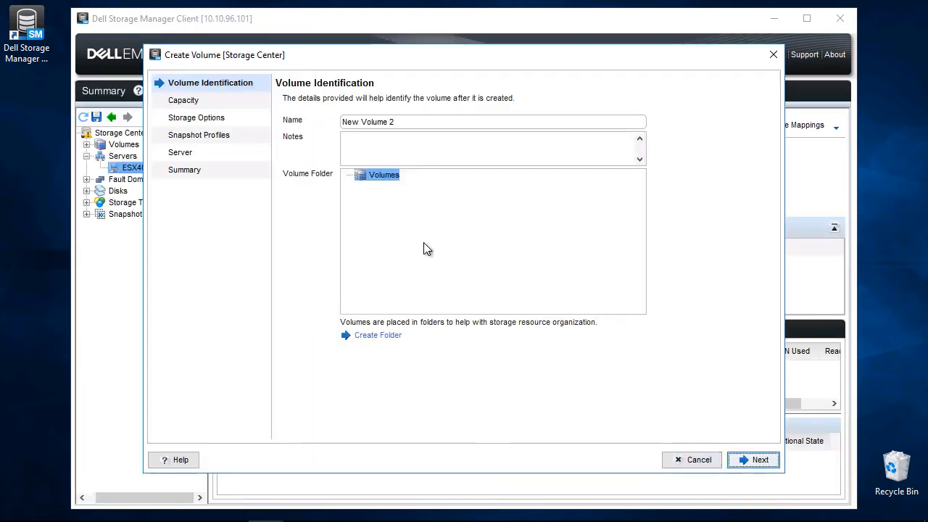
{"action": "left_click", "coordinate": [326, 119]}
{"action": "type", "text": "ES"}
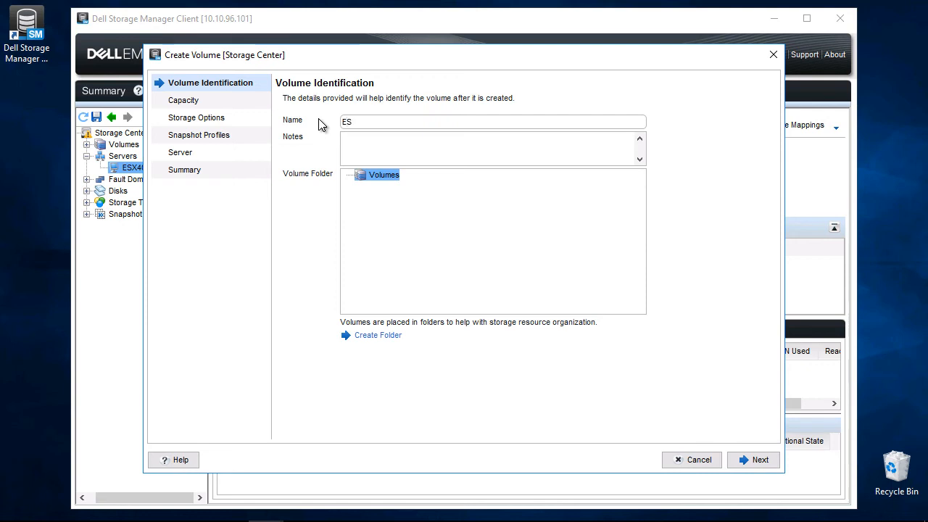
{"action": "type", "text": "X-40 "}
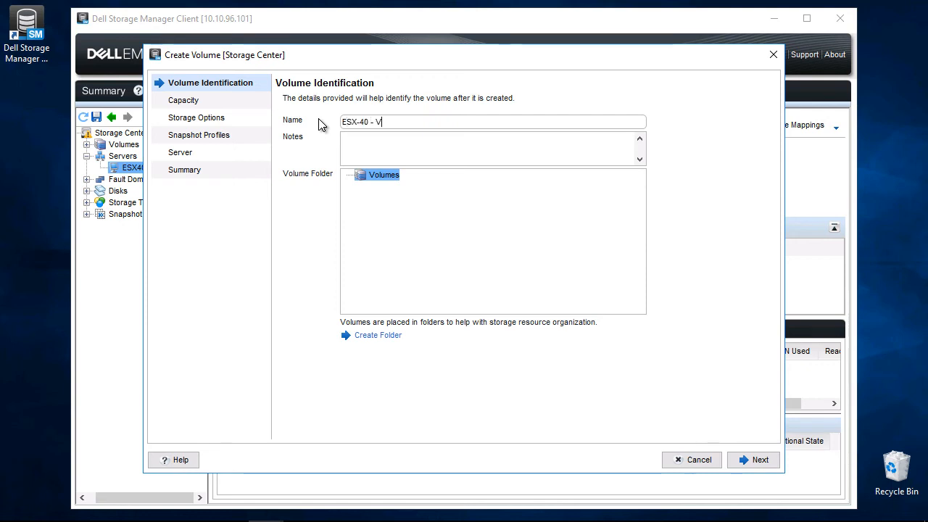
{"action": "type", "text": "- Volume 1"}
{"action": "left_click", "coordinate": [758, 461]}
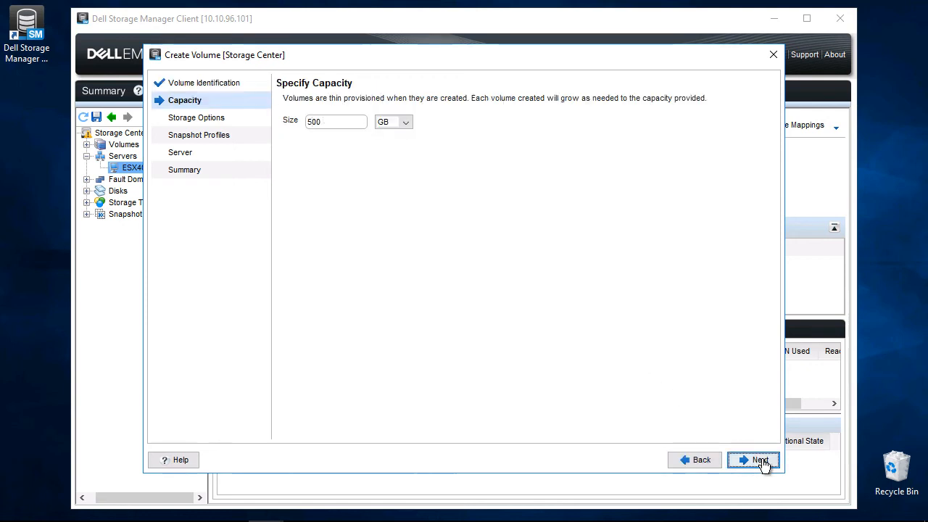
- Keep the 500 GB size, no data reduction, the Daily snapshot profile and the mapping to ESX40.serviceability.lab, proceeding to the volume summary
{"action": "left_click", "coordinate": [759, 462]}
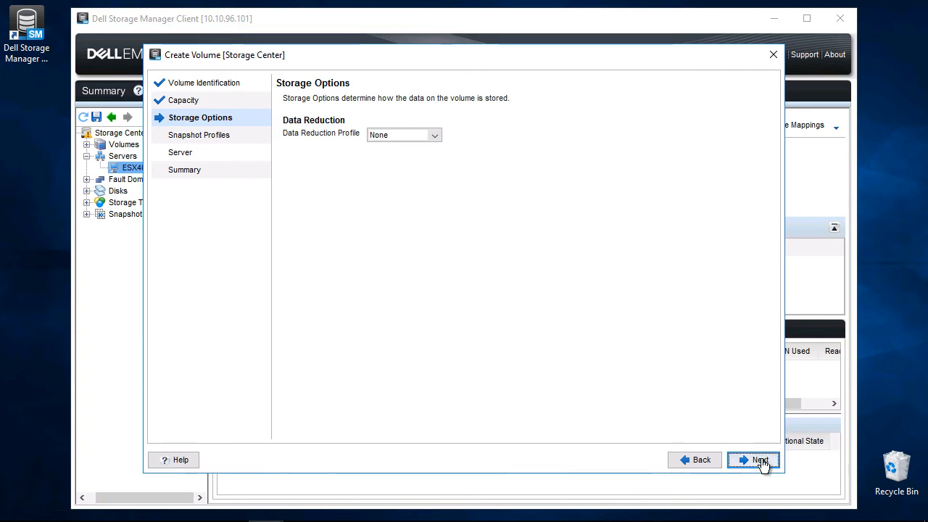
{"action": "left_click", "coordinate": [758, 461]}
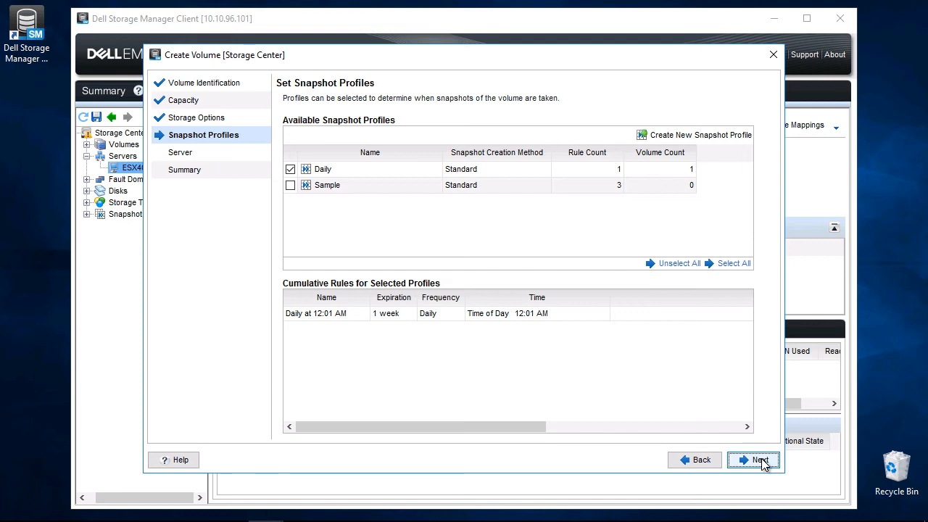
{"action": "left_click", "coordinate": [759, 461]}
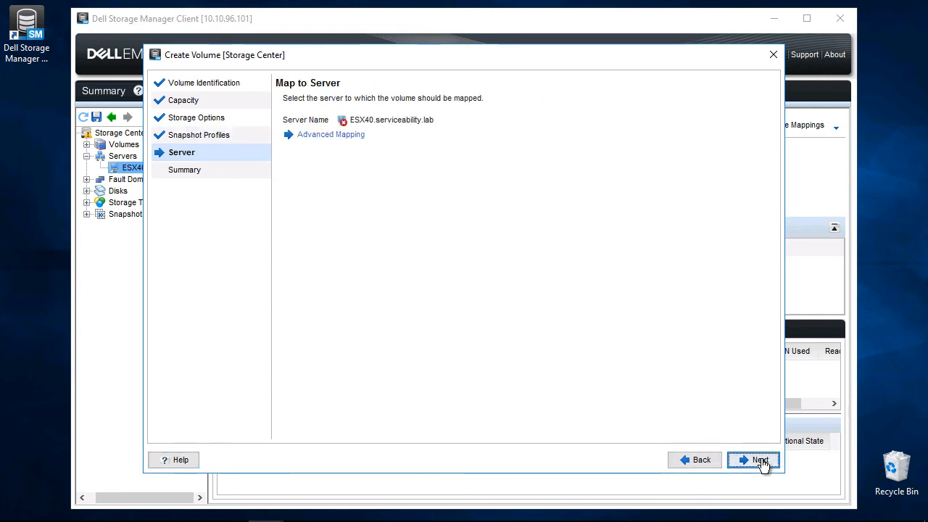
{"action": "left_click", "coordinate": [759, 461]}
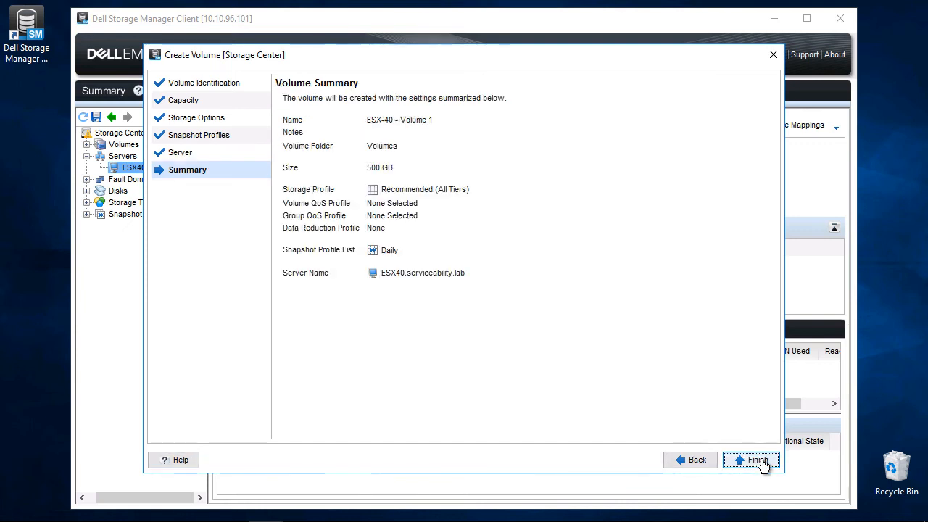
- Create the summarized volume, and review its server mappings and the iSCSI path connectivity of the ESX40.serviceability.lab server
{"action": "left_click", "coordinate": [758, 461]}
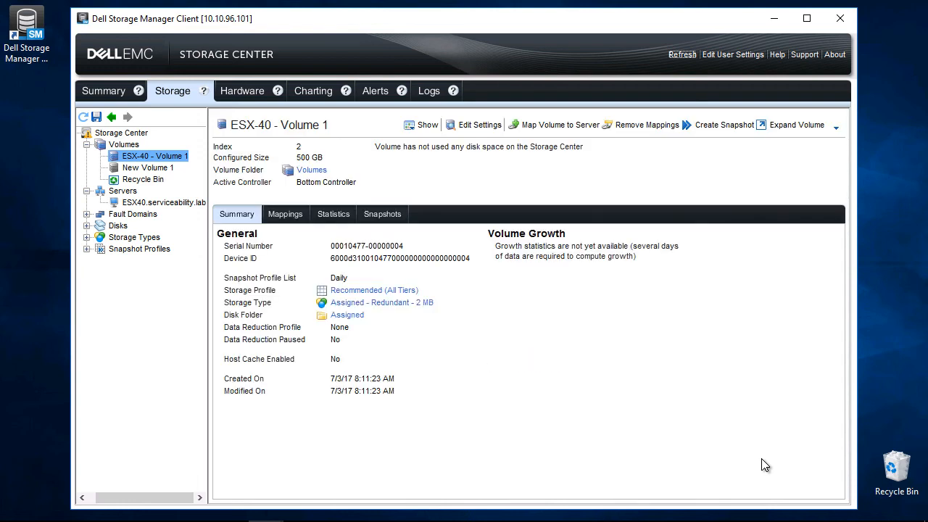
{"action": "left_click", "coordinate": [290, 215]}
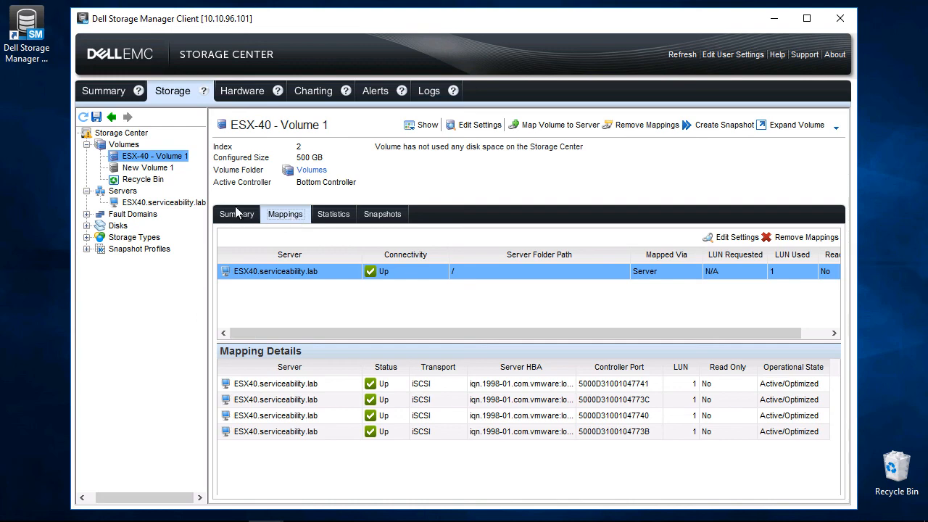
{"action": "left_click", "coordinate": [163, 202]}
{"action": "left_click", "coordinate": [290, 328]}
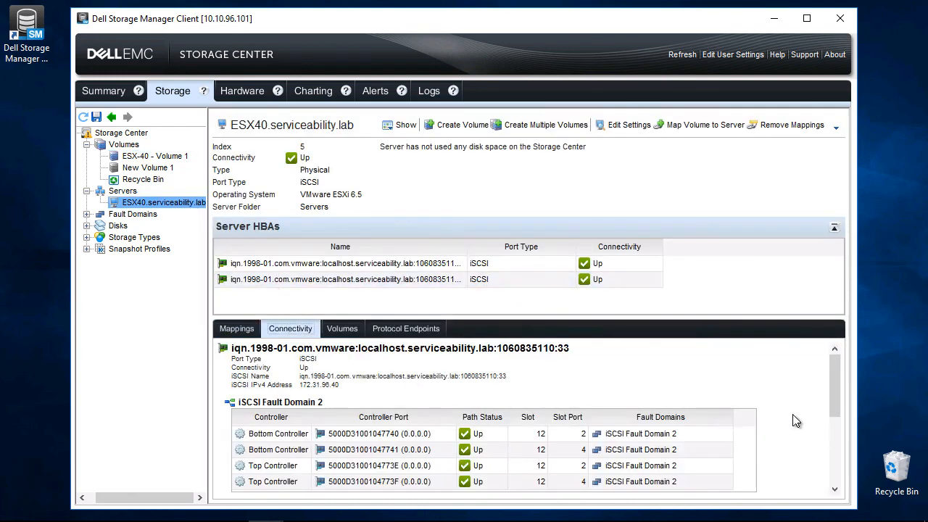
{"action": "scroll", "coordinate": [798, 426], "scroll_direction": "down", "scroll_amount": 3}
{"action": "scroll", "coordinate": [797, 426], "scroll_direction": "down", "scroll_amount": 3}
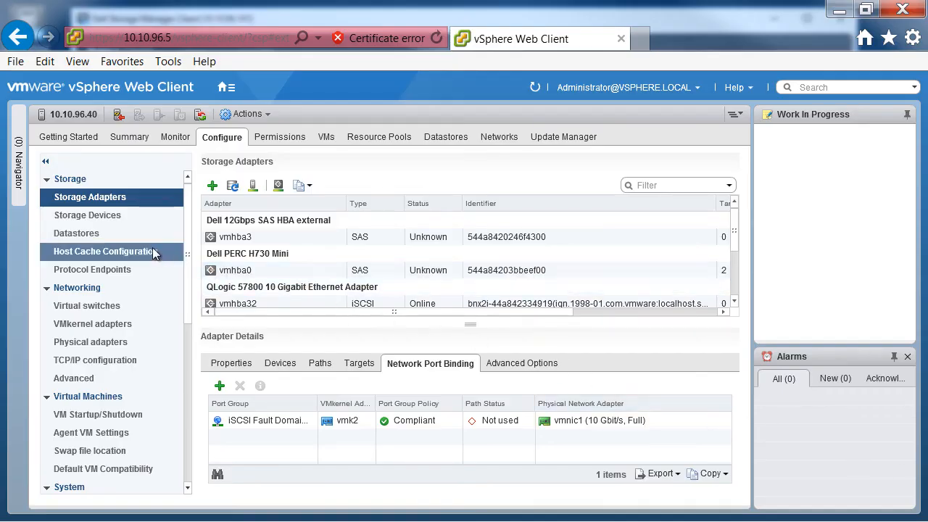
- In the vSphere Web Client, start a new VMFS datastore on host 10.10.96.40 named SC Datastore, using the 500 GB COMPELNT iSCSI disk
{"action": "left_click", "coordinate": [99, 232]}
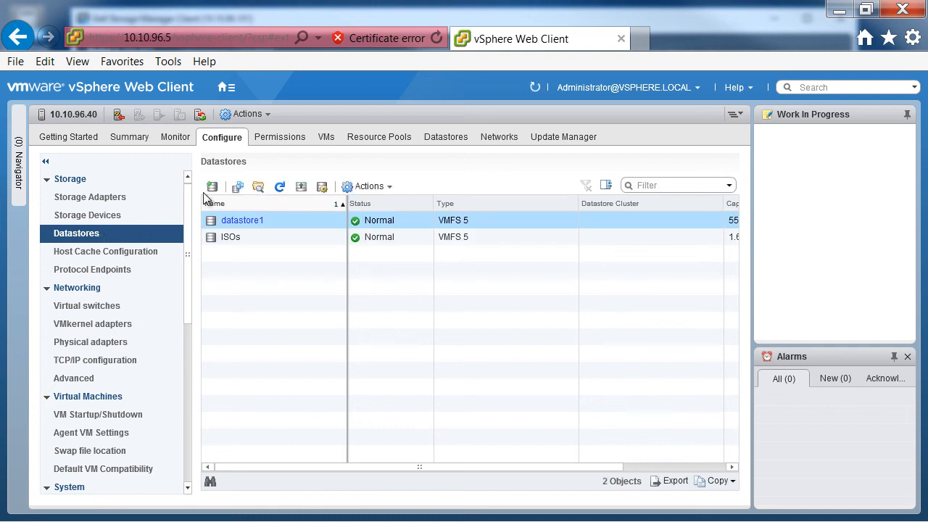
{"action": "left_click", "coordinate": [212, 187]}
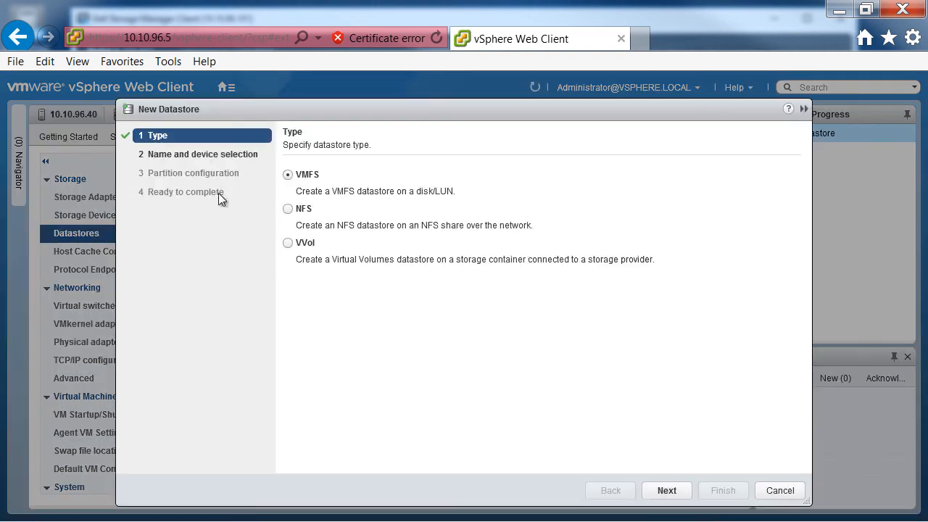
{"action": "left_click", "coordinate": [667, 491]}
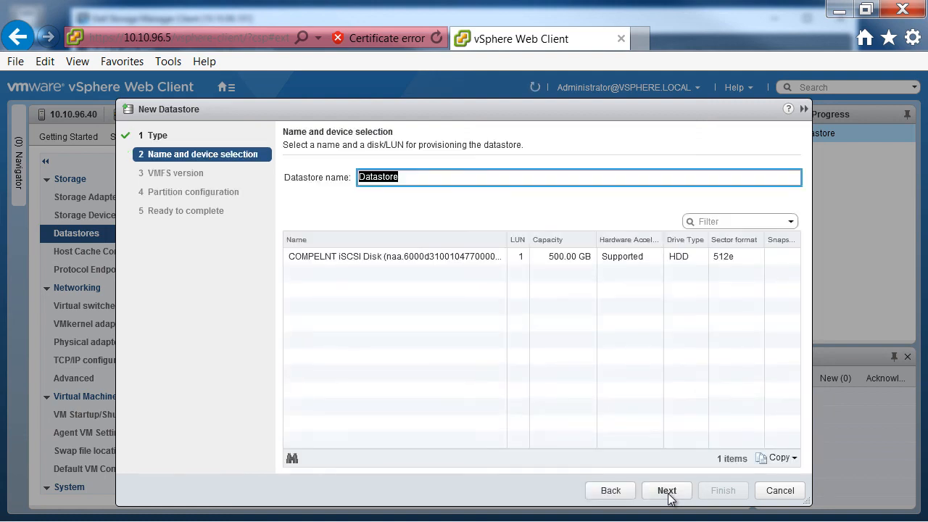
{"action": "key", "text": "Home"}
{"action": "type", "text": "SC"}
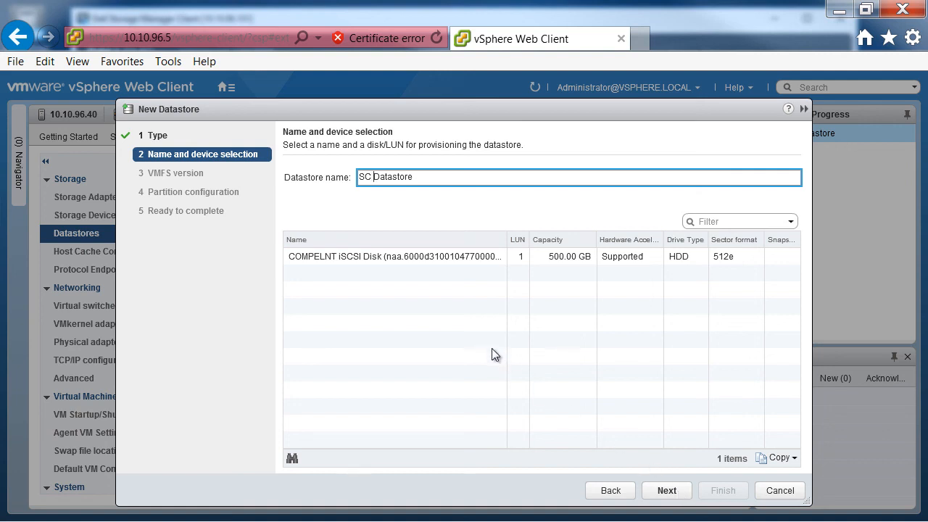
{"action": "left_click", "coordinate": [368, 255]}
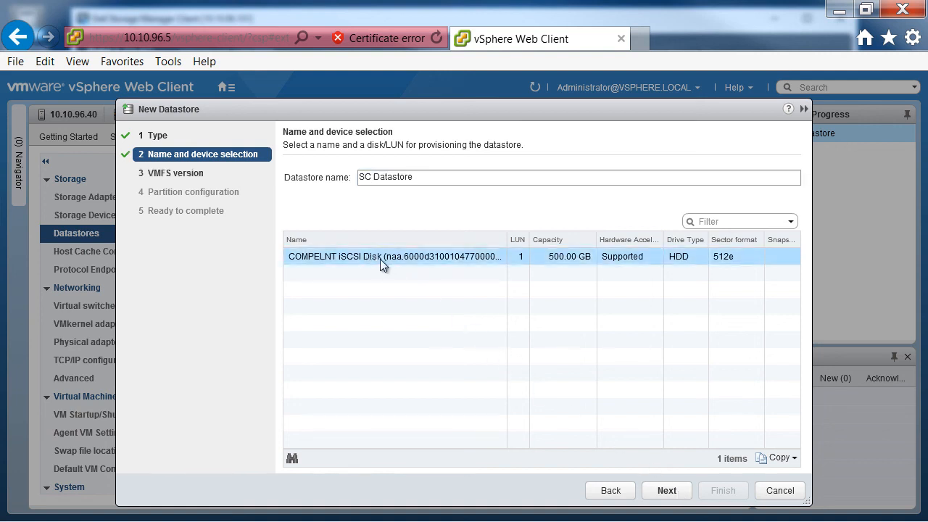
{"action": "left_click", "coordinate": [665, 491]}
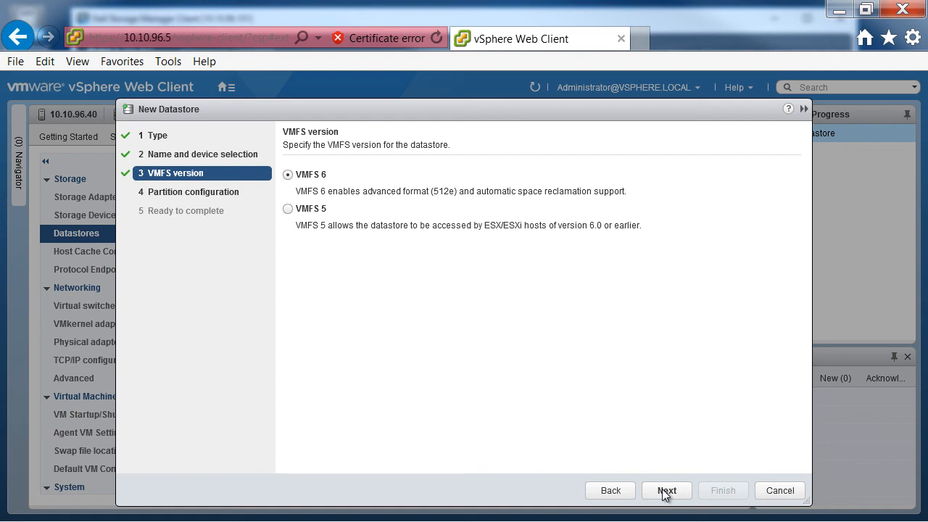
- Keep VMFS 6 and the default partition layout using all 500 GB with 1 MB blocks, and create the datastore
{"action": "left_click", "coordinate": [664, 491]}
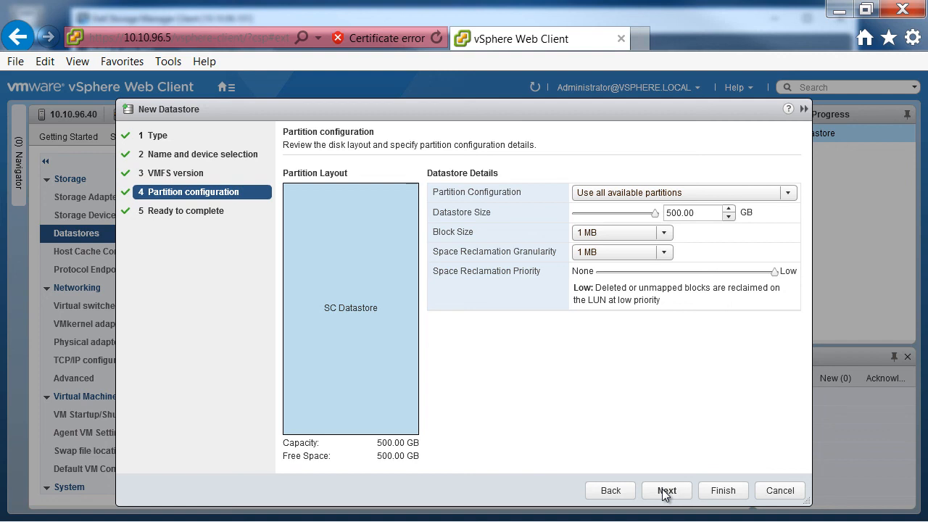
{"action": "left_click", "coordinate": [665, 491]}
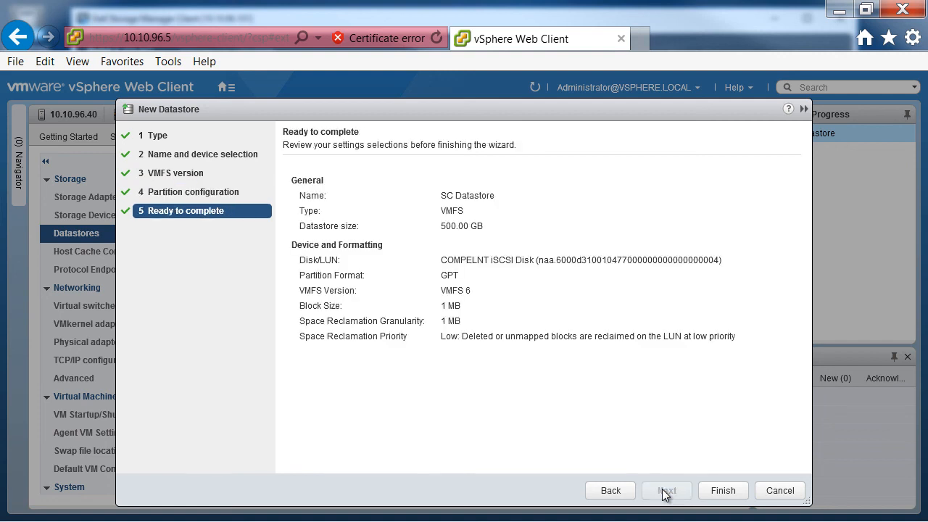
{"action": "left_click", "coordinate": [723, 490]}
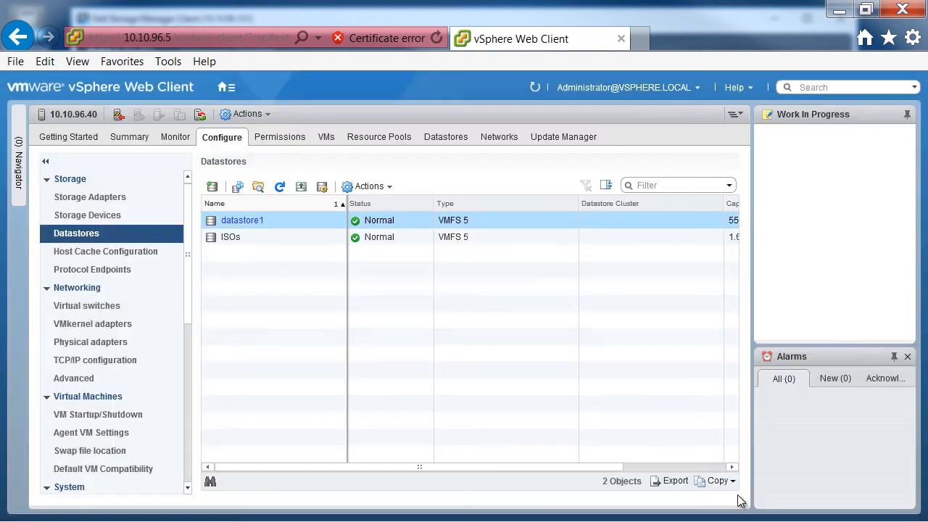